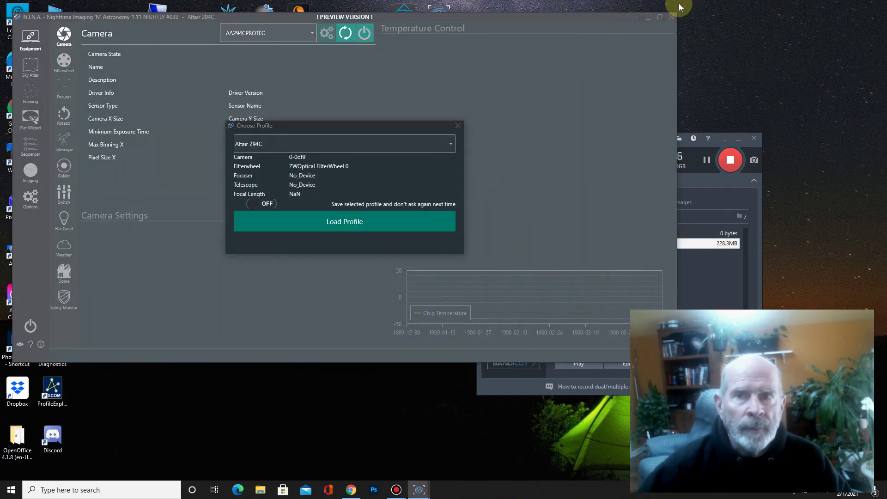
Load the Altair 294C profile, connect the AA294CPROTEC camera and maximize the N.I.N.A. window.
{"action": "left_click", "coordinate": [351, 226]}
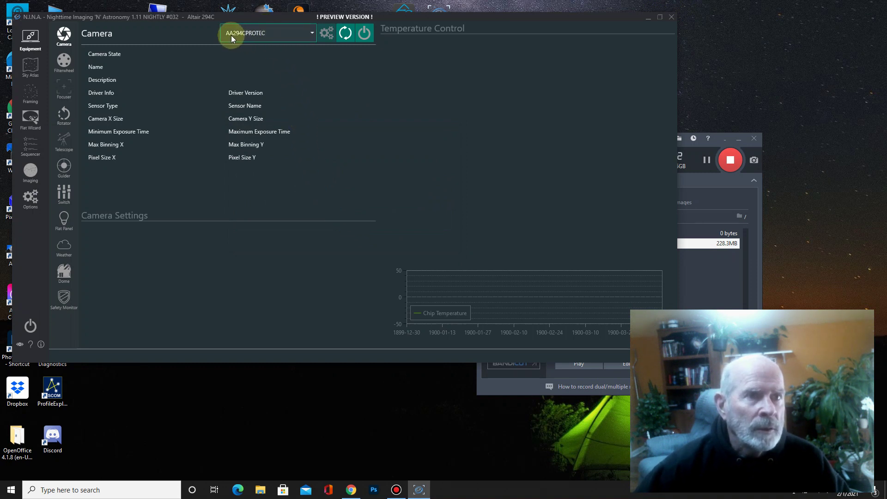
{"action": "left_click", "coordinate": [365, 36]}
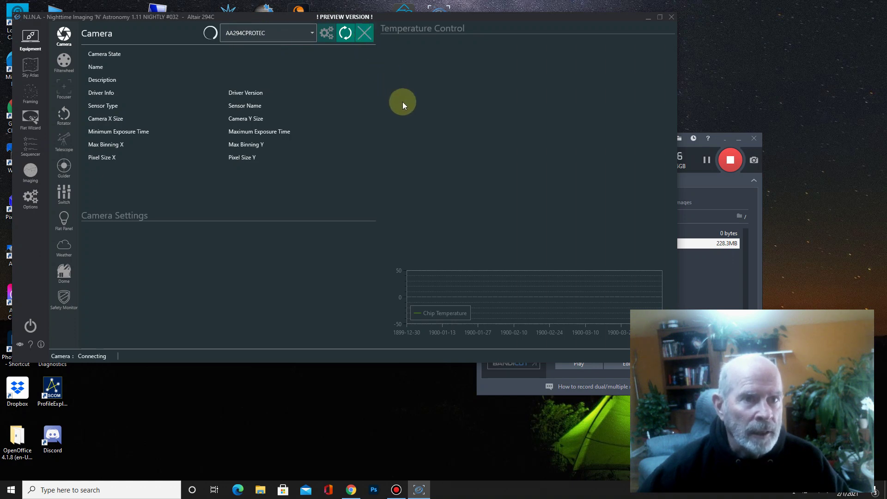
{"action": "left_click", "coordinate": [660, 17]}
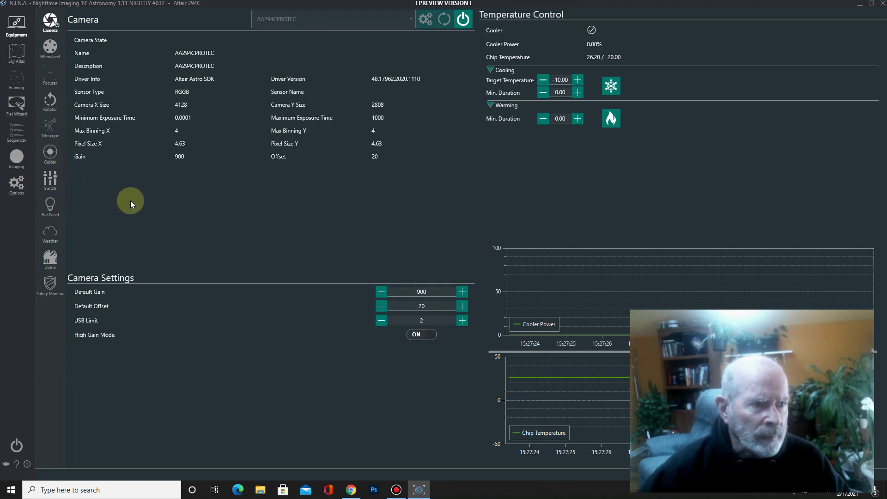
Search the sky atlas for IC2177 and send Sh2 296 to the framing assistant.
{"action": "left_click", "coordinate": [20, 54]}
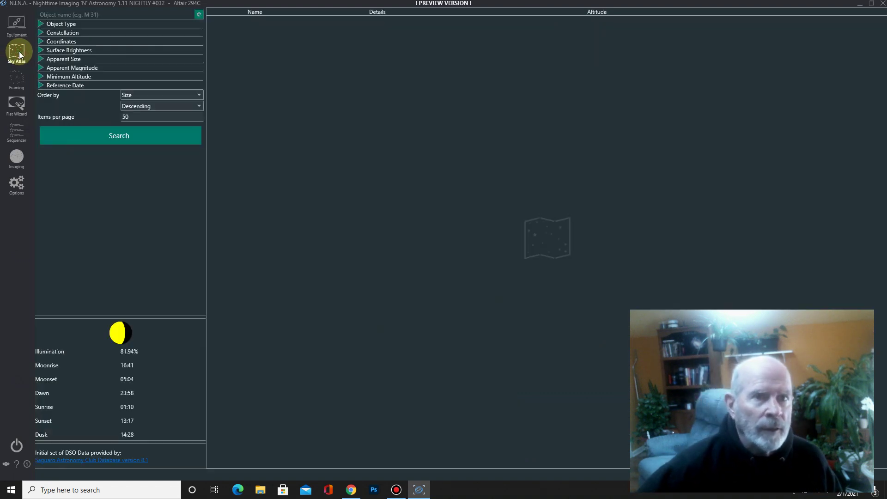
{"action": "left_click", "coordinate": [100, 16]}
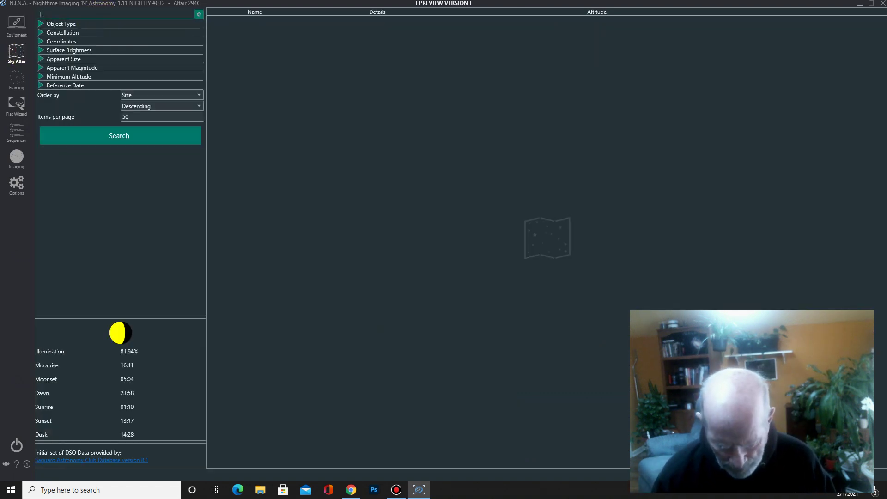
{"action": "type", "text": "IC2177"}
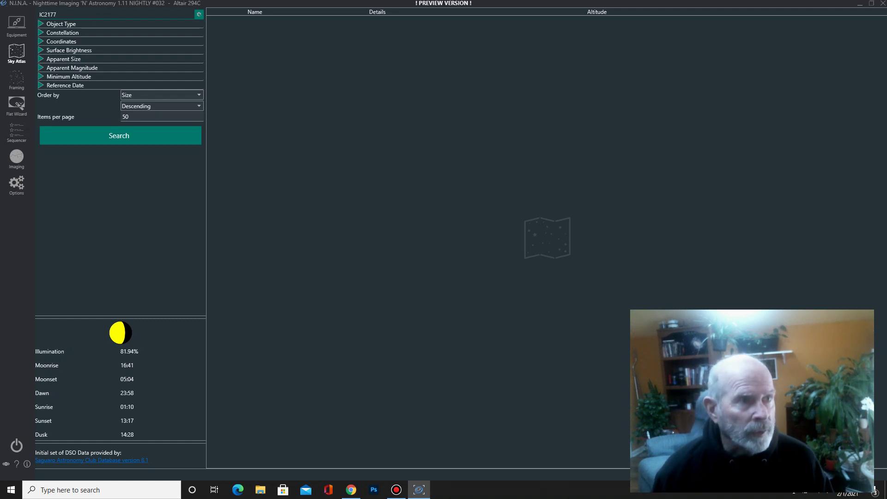
{"action": "key", "text": "Return"}
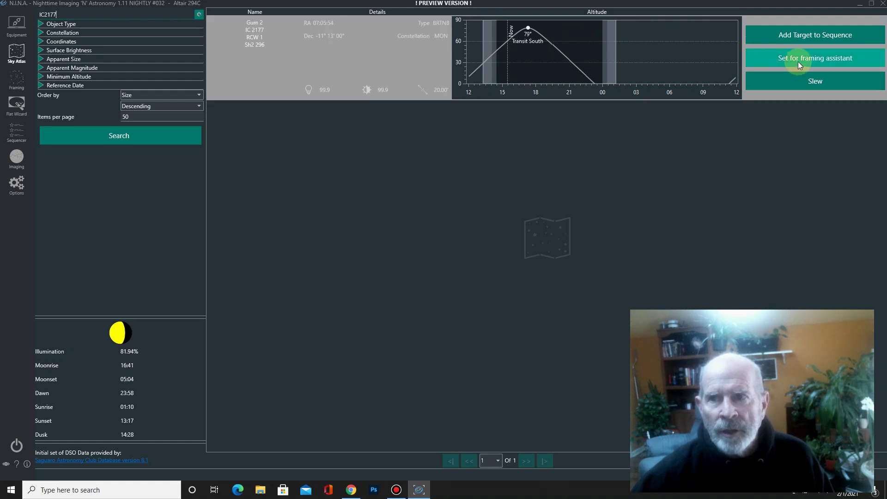
{"action": "left_click", "coordinate": [808, 57]}
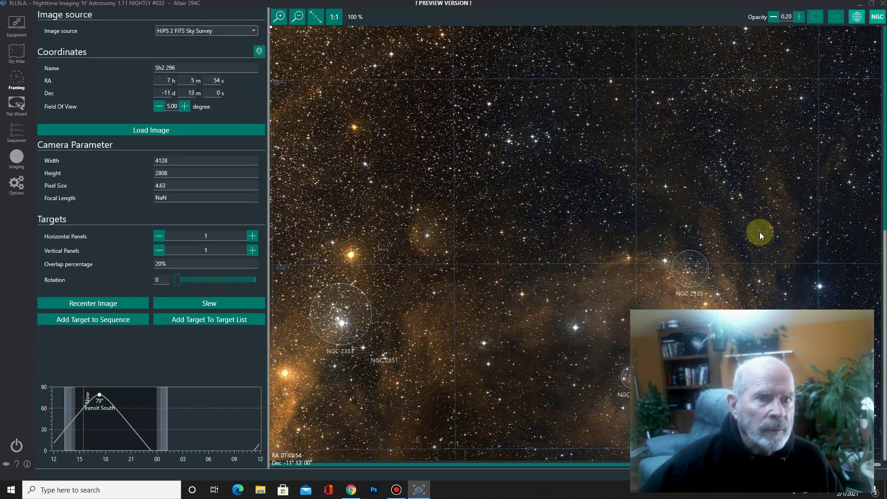
Fit the sky image to the view and set the focal length to 480 mm.
{"action": "left_click", "coordinate": [316, 17]}
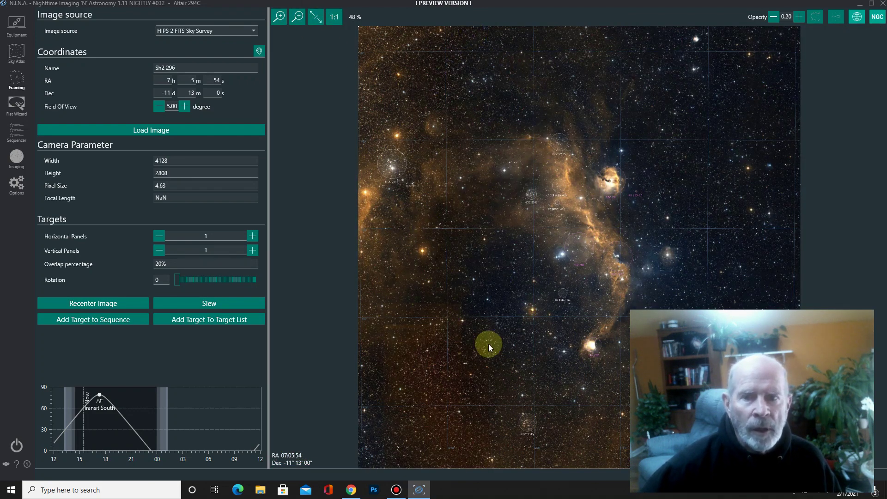
{"action": "double_click", "coordinate": [173, 197]}
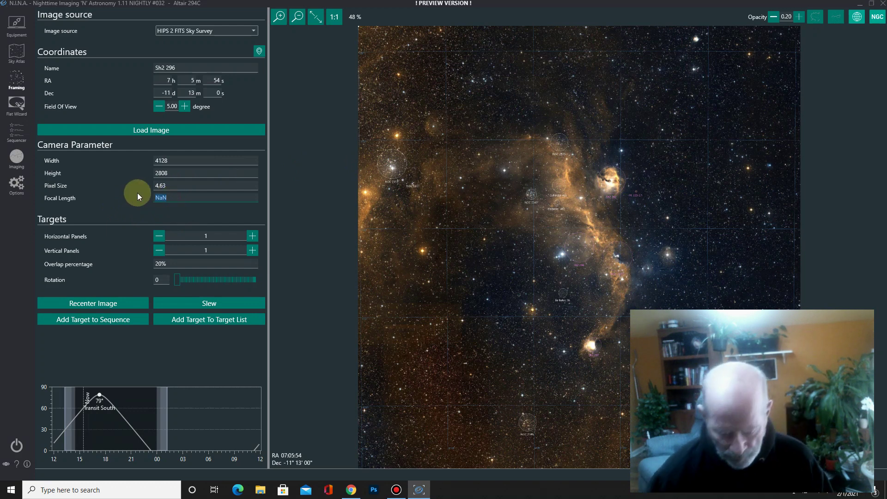
{"action": "type", "text": "480"}
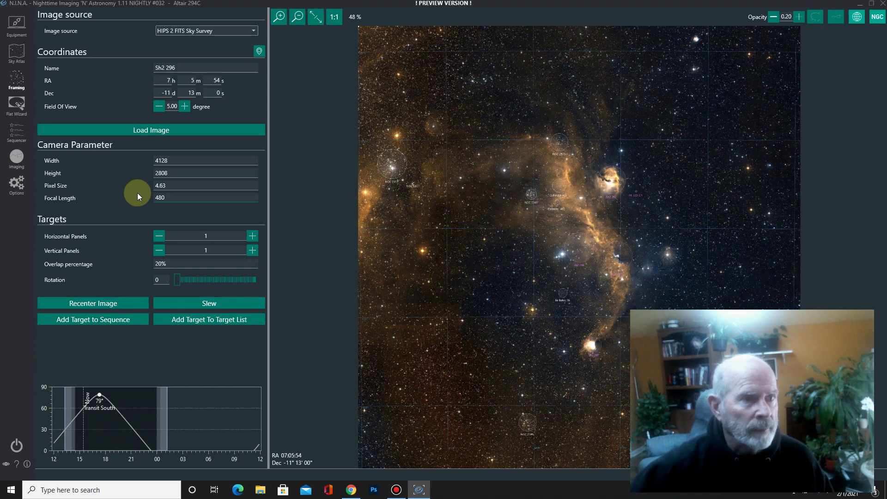
{"action": "left_click", "coordinate": [185, 185]}
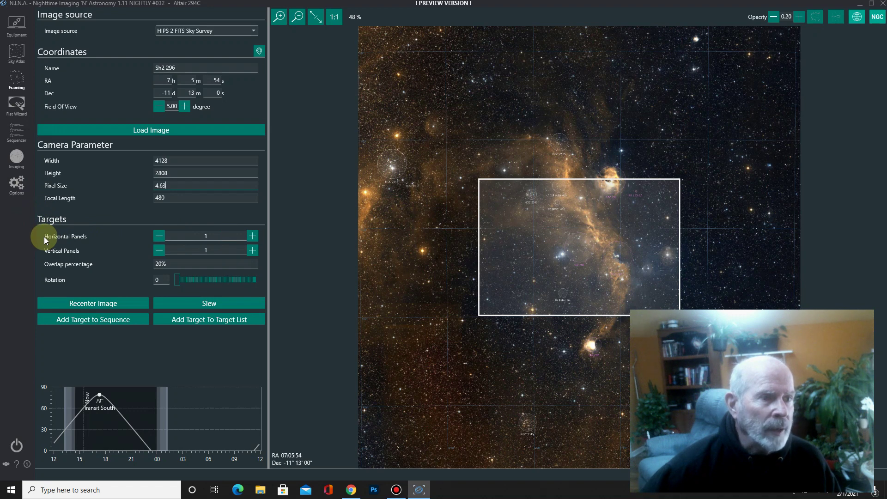
Build a 1×3 vertical panel mosaic and drag it over the length of the Seagull Nebula.
{"action": "left_click", "coordinate": [257, 236]}
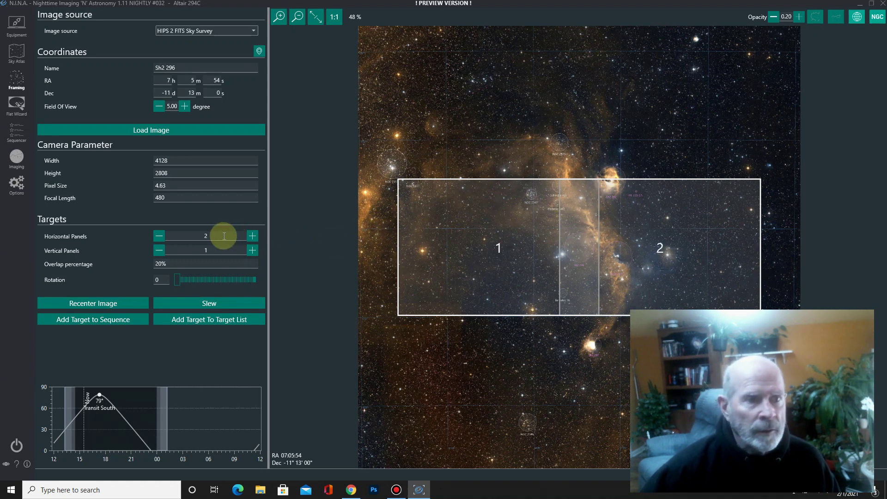
{"action": "left_click", "coordinate": [159, 236]}
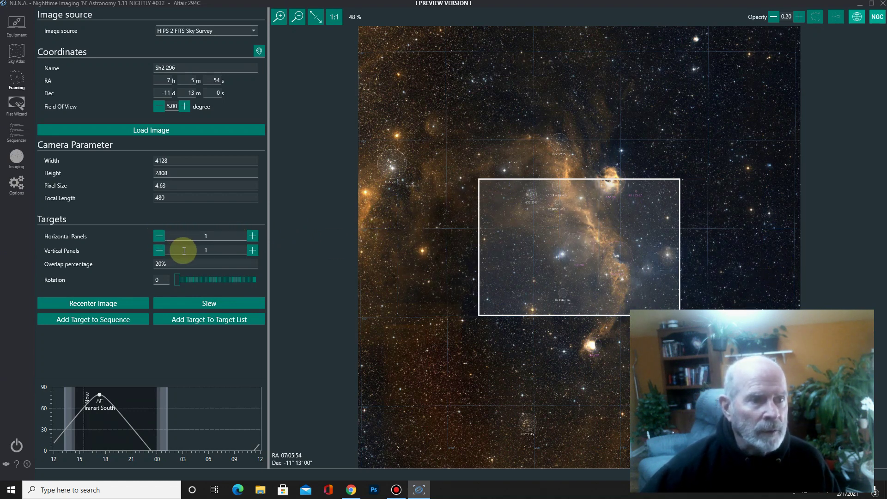
{"action": "left_click", "coordinate": [252, 250]}
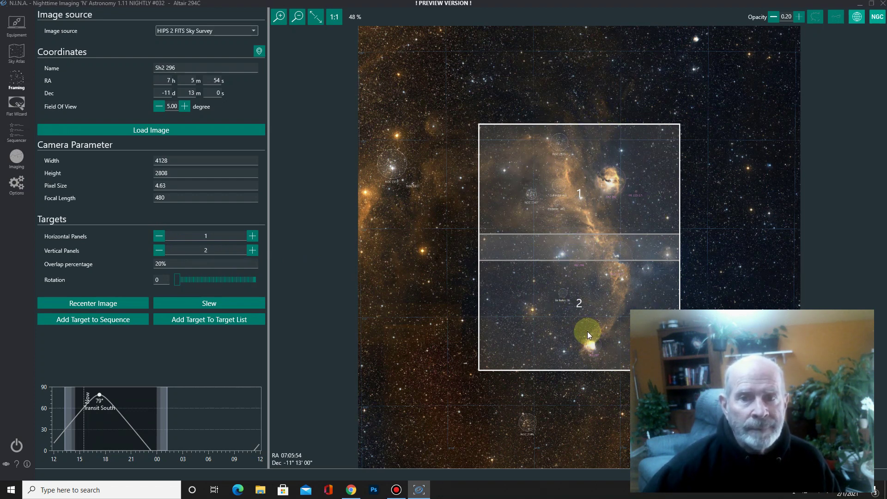
{"action": "left_click", "coordinate": [252, 250]}
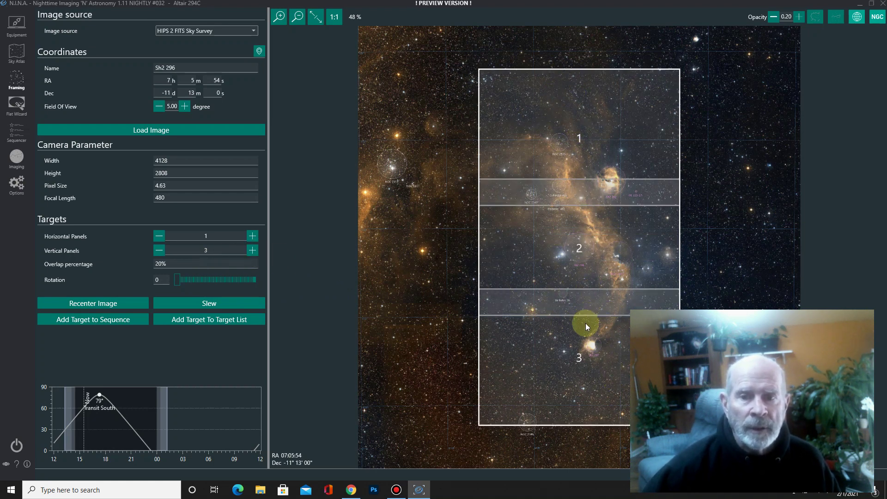
{"action": "left_click_drag", "start_coordinate": [556, 361], "coordinate": [526, 346]}
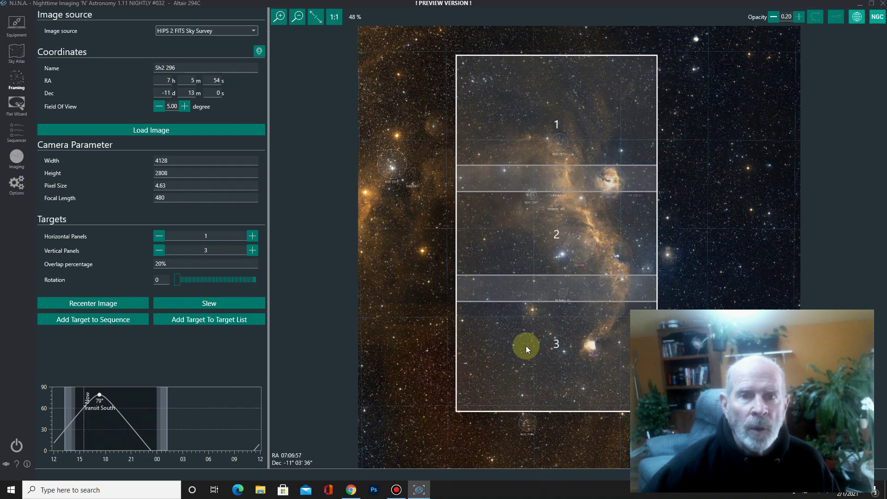
{"action": "left_click_drag", "start_coordinate": [526, 346], "coordinate": [528, 342]}
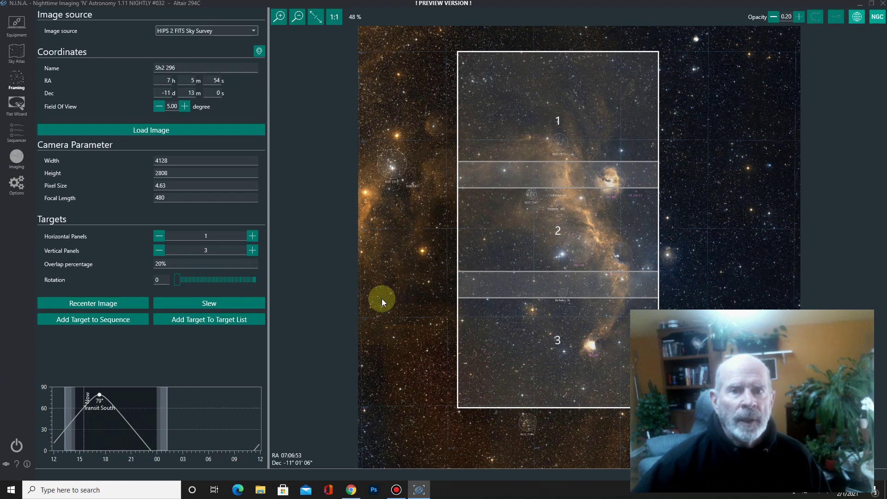
{"action": "left_click", "coordinate": [161, 264]}
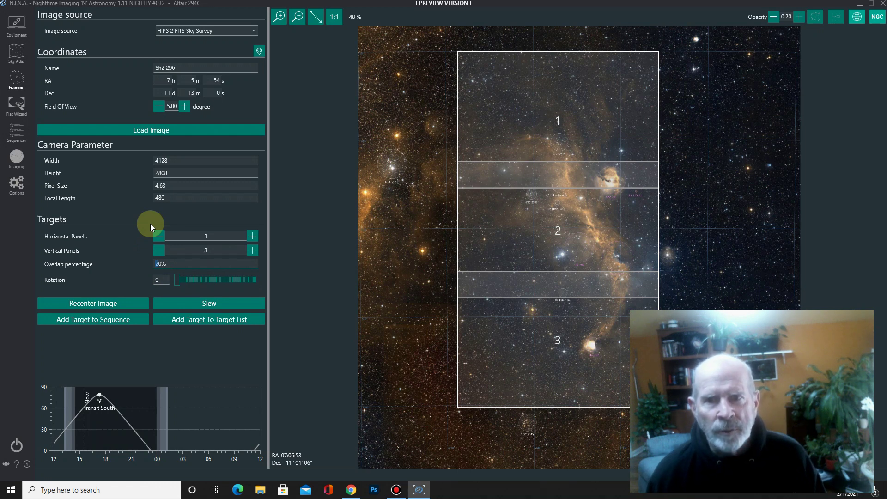
Set 30% overlap and re-centre the image on the mosaic at RA 7h 6m 36s, Dec −11° 2′ 39″.
{"action": "type", "text": "3"}
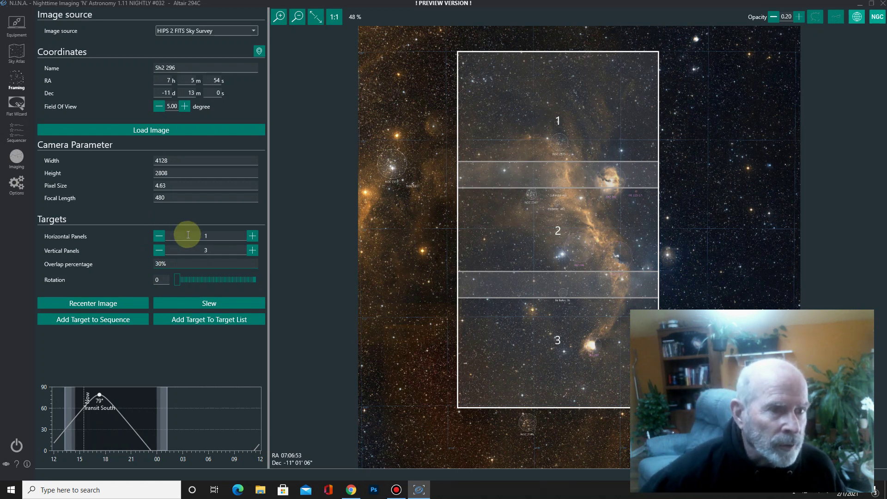
{"action": "left_click", "coordinate": [114, 302]}
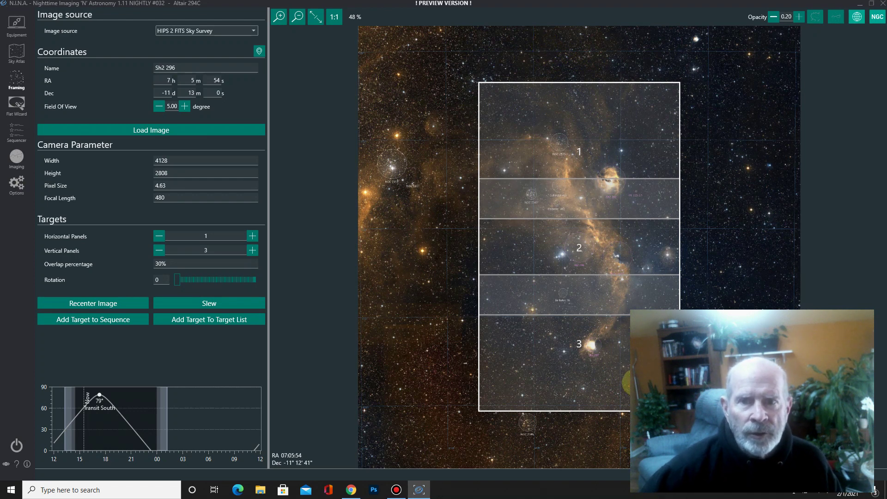
{"action": "left_click_drag", "start_coordinate": [635, 383], "coordinate": [620, 368]}
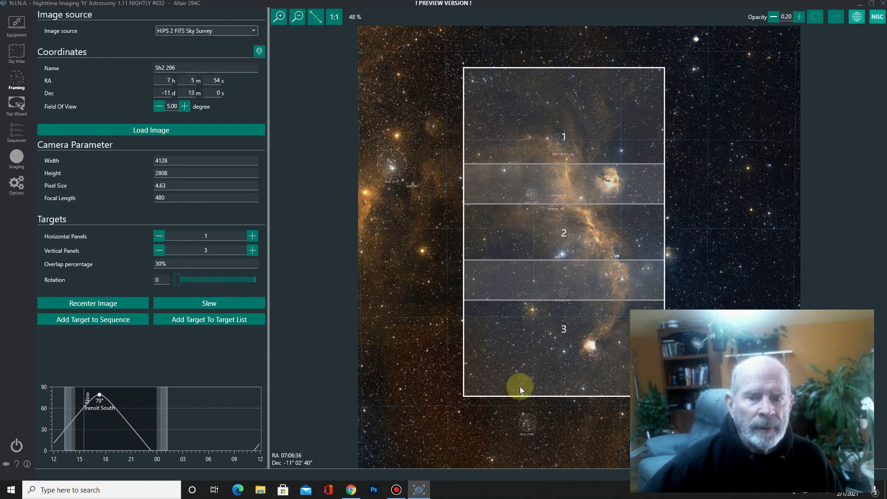
{"action": "left_click", "coordinate": [84, 305]}
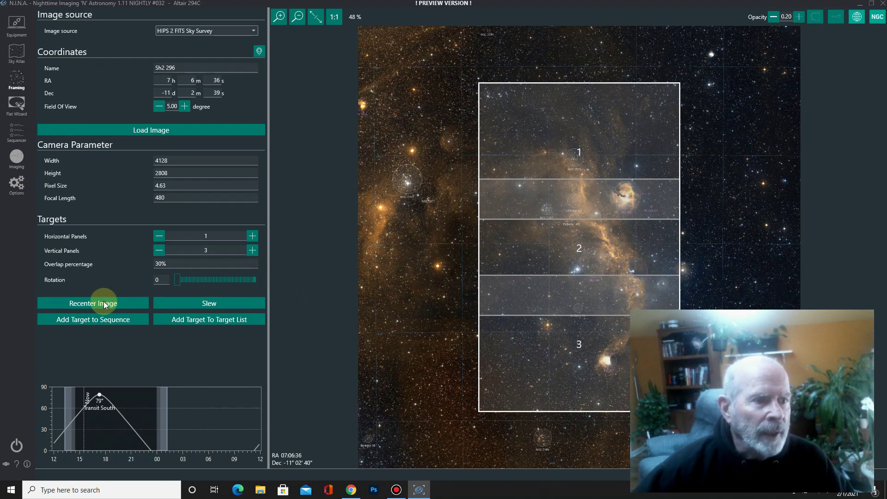
Add the three Sh2 296 panels to the simple sequence and open the sequencer to review them.
{"action": "left_click", "coordinate": [84, 320]}
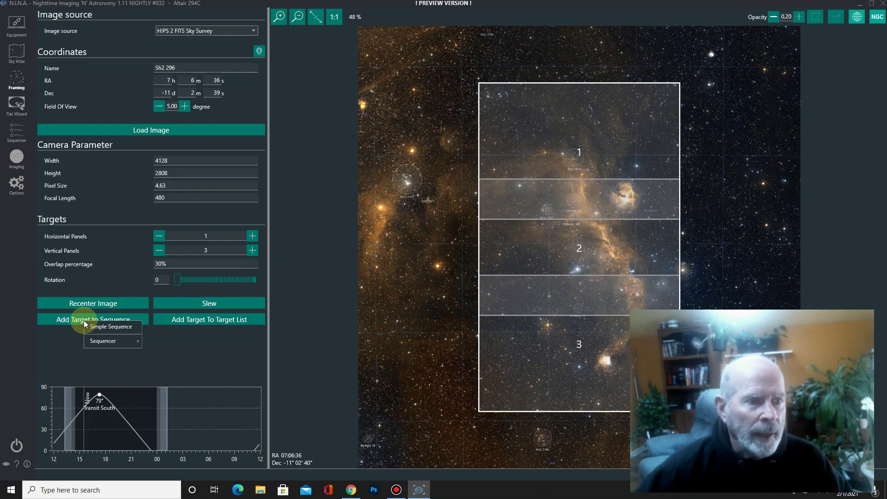
{"action": "left_click", "coordinate": [118, 329]}
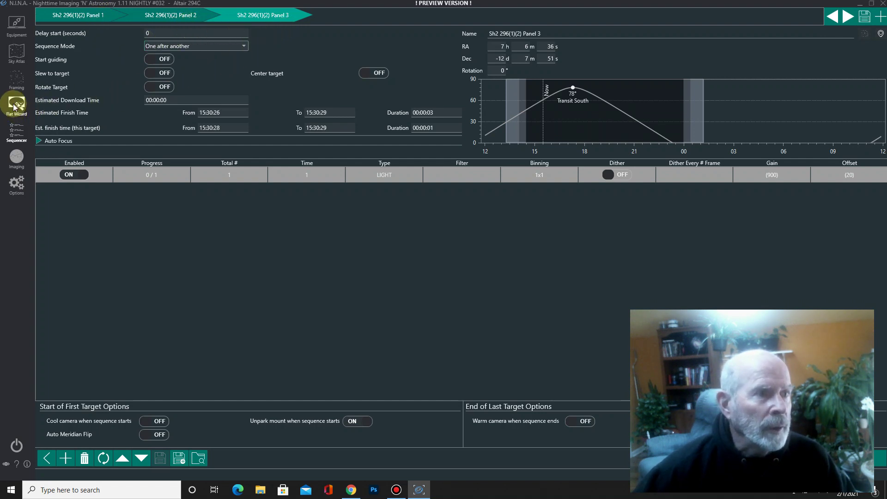
{"action": "left_click", "coordinate": [17, 83]}
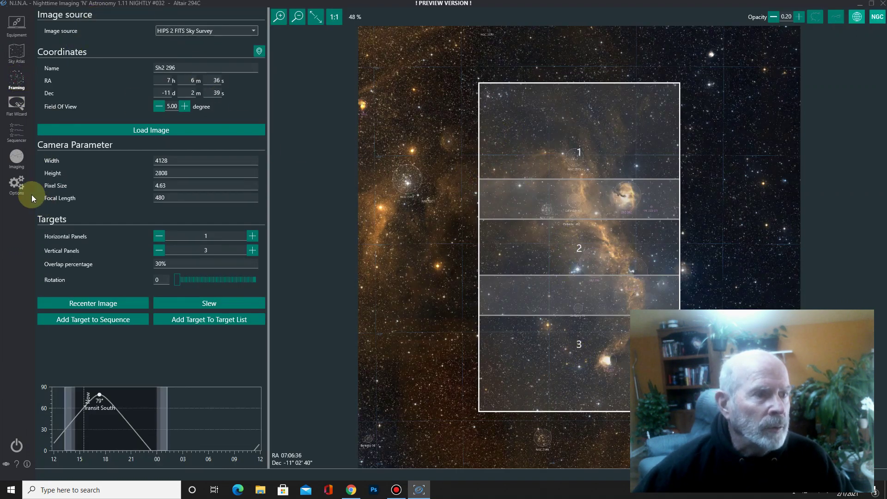
{"action": "left_click", "coordinate": [19, 127]}
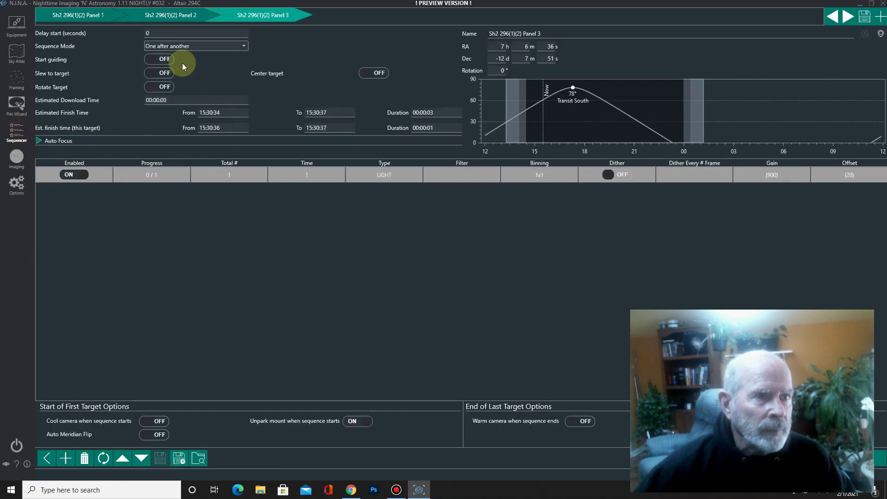
Enable start guiding, slew to and center target, and autofocus on start for Panel 3.
{"action": "left_click", "coordinate": [153, 60]}
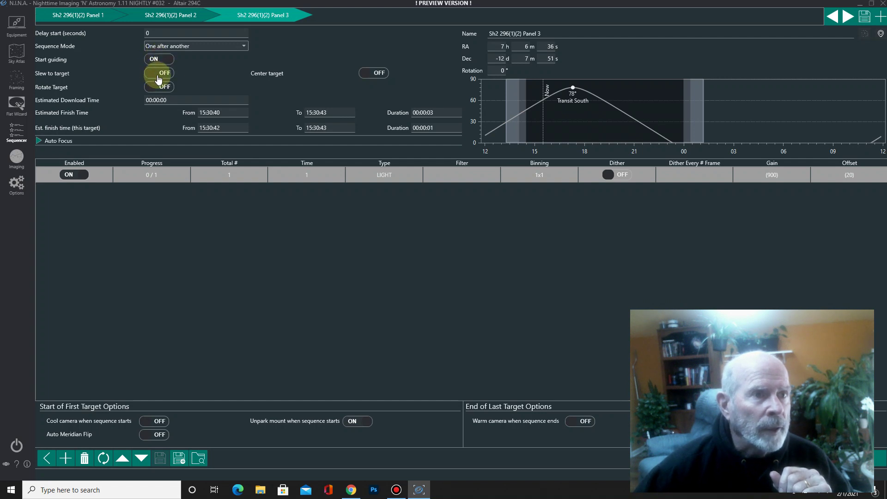
{"action": "left_click", "coordinate": [158, 74]}
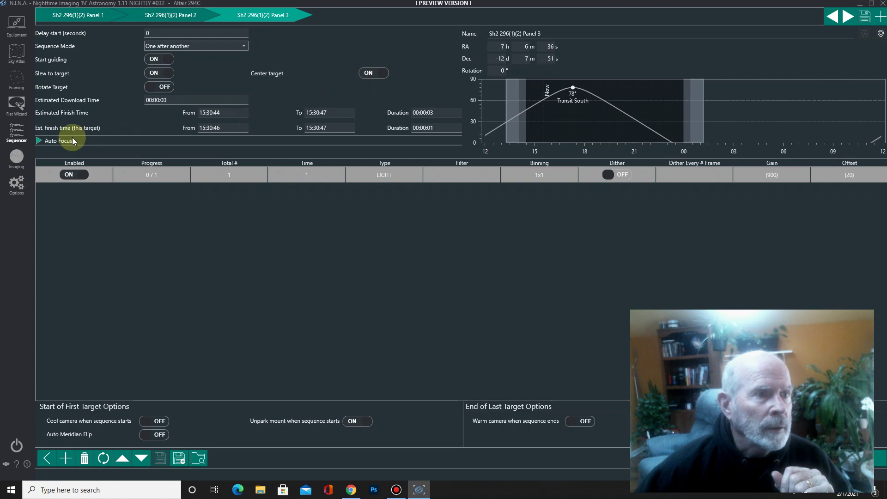
{"action": "left_click", "coordinate": [38, 140]}
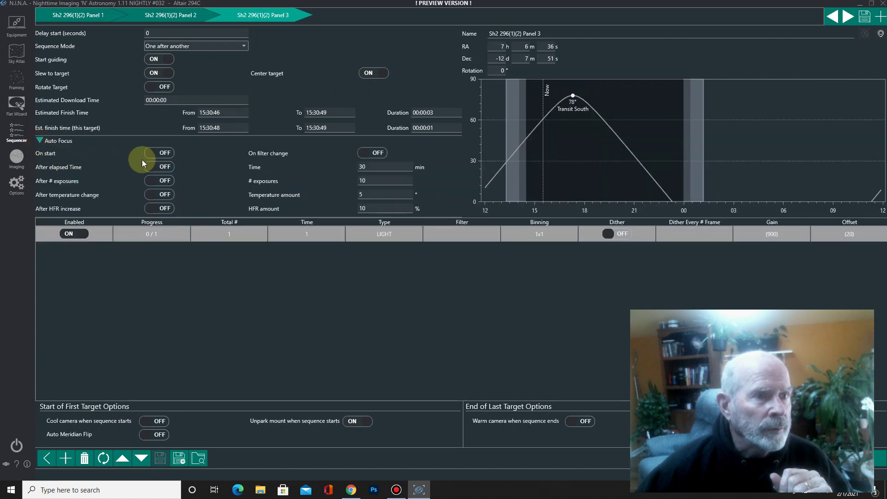
{"action": "left_click", "coordinate": [155, 153]}
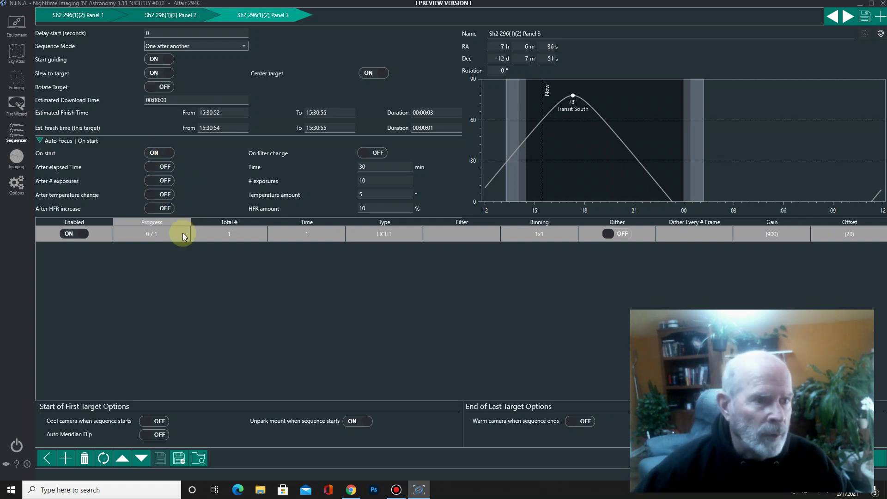
Give Panel 3 an exposure row of 6 × 300 s light frames with dithering turned on.
{"action": "left_click", "coordinate": [231, 233]}
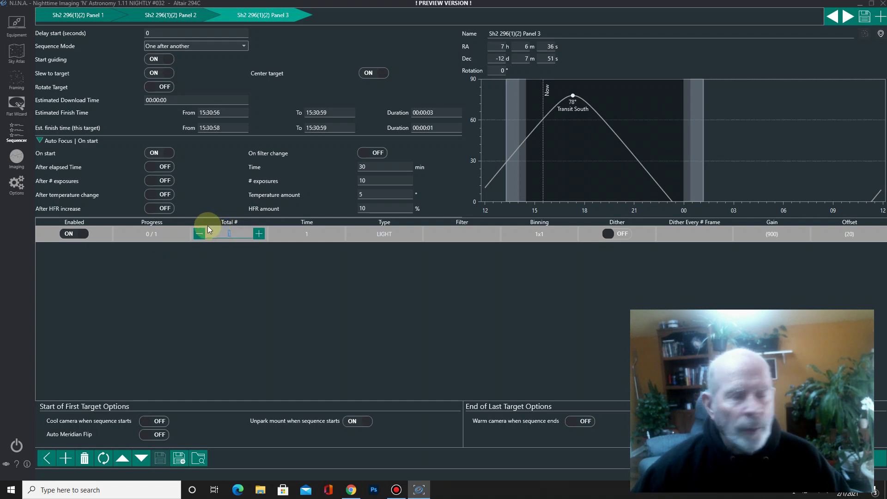
{"action": "type", "text": "6"}
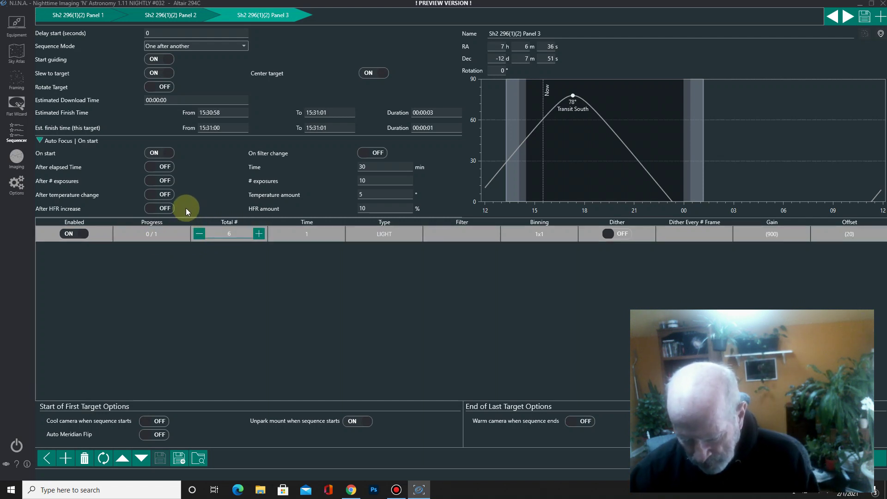
{"action": "left_click", "coordinate": [318, 234]}
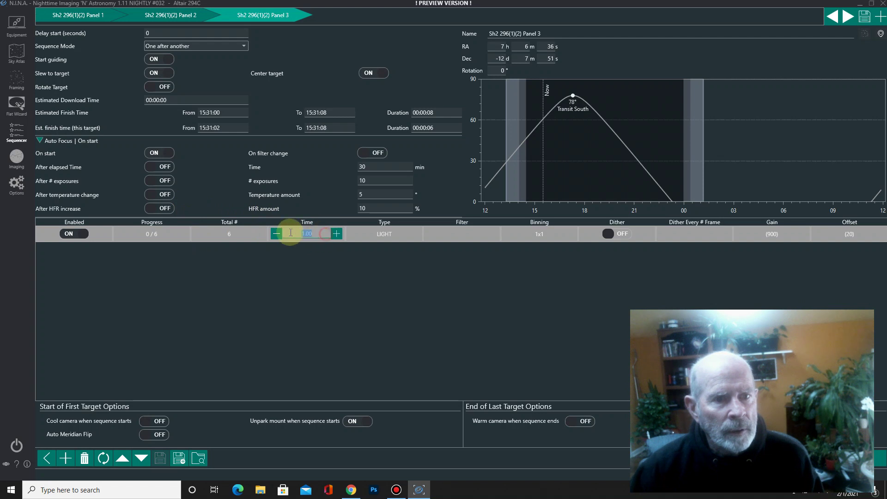
{"action": "type", "text": "3"}
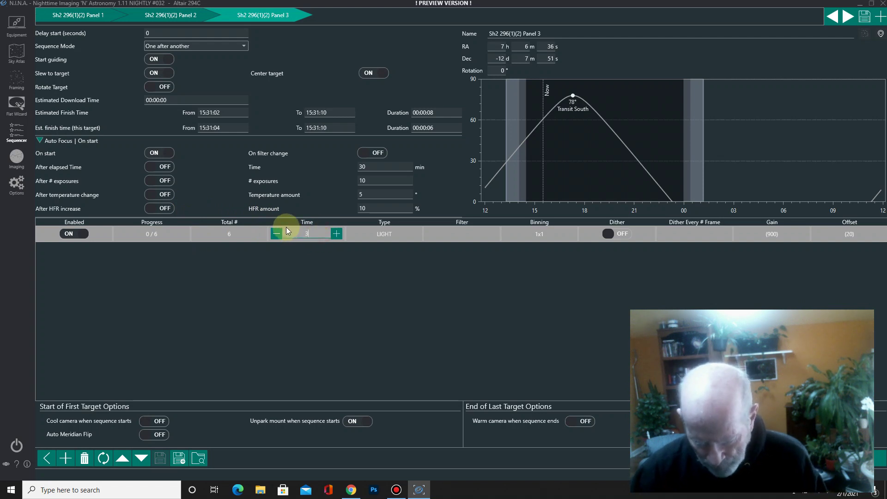
{"action": "type", "text": "00"}
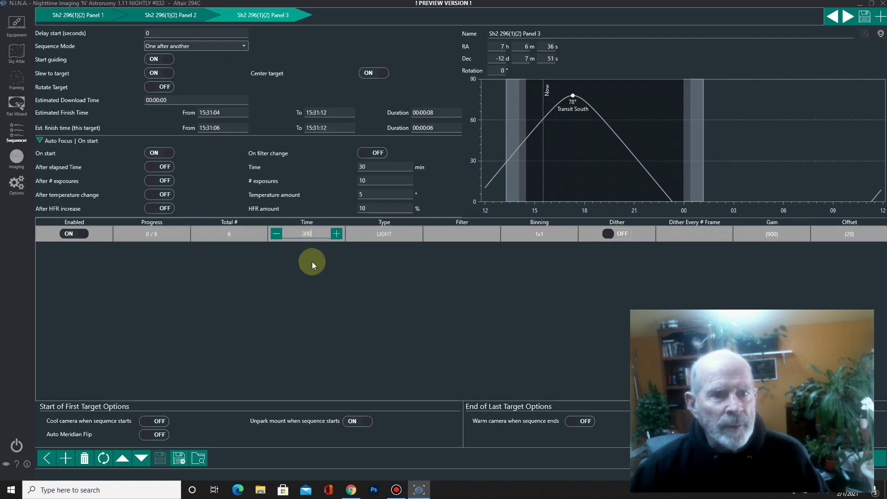
{"action": "left_click", "coordinate": [611, 235]}
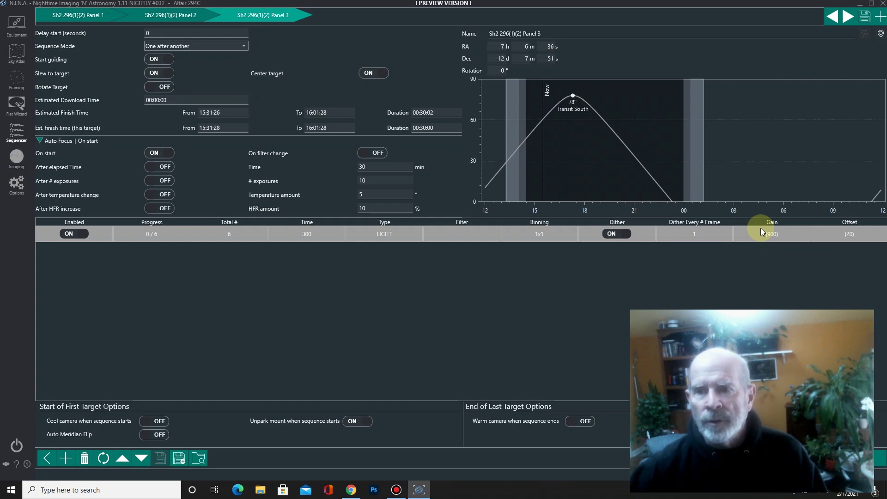
{"action": "left_click", "coordinate": [762, 230]}
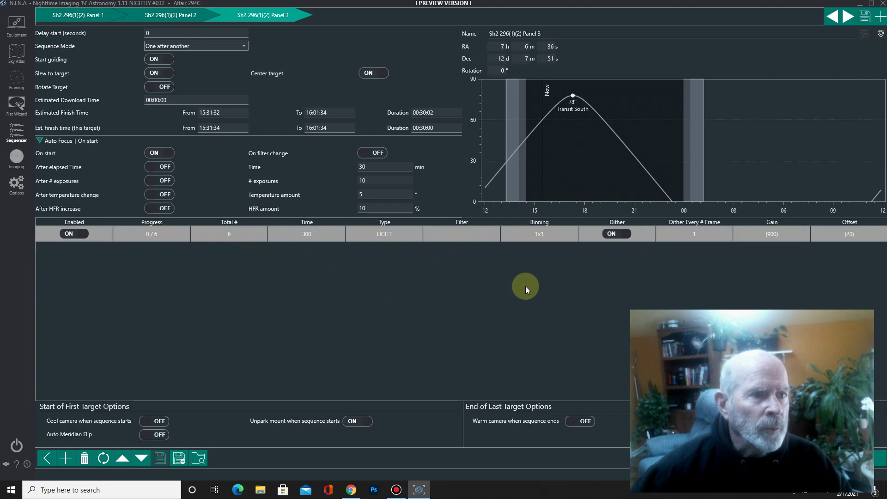
Turn on start guiding, slew to target and center target for Panel 1, then check Panels 2 and 3.
{"action": "left_click", "coordinate": [160, 18]}
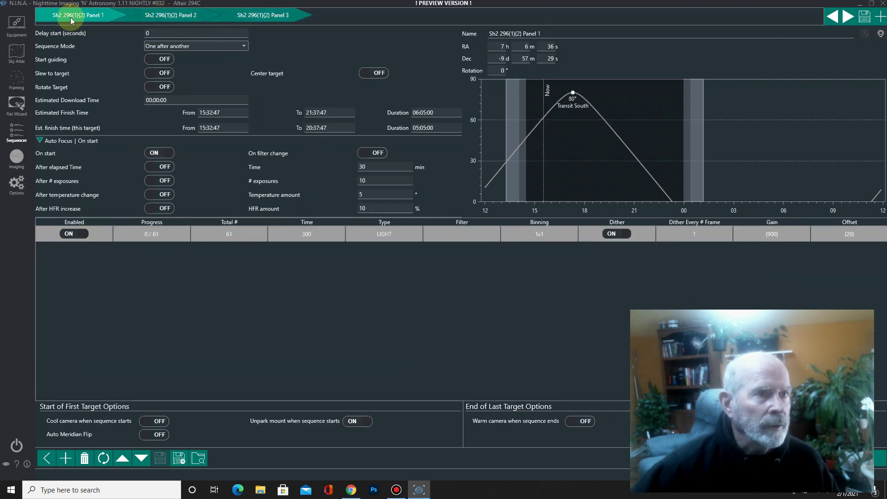
{"action": "left_click", "coordinate": [53, 17]}
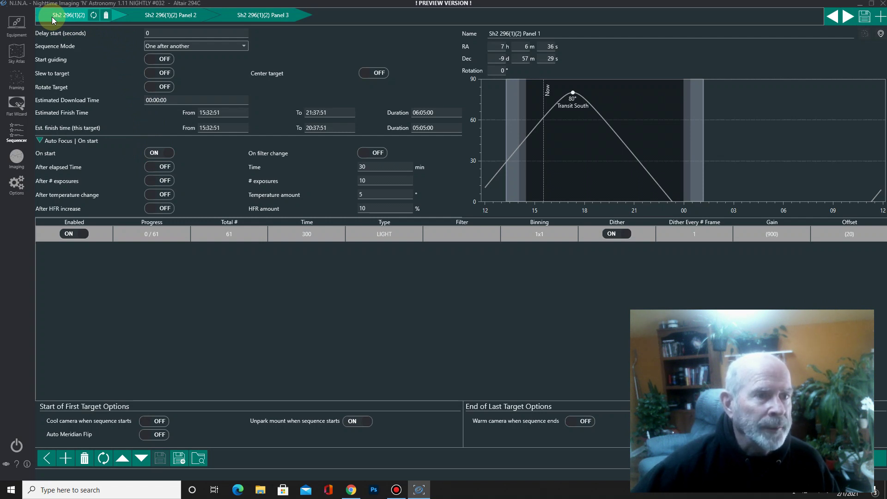
{"action": "left_click", "coordinate": [157, 73]}
{"action": "left_click", "coordinate": [153, 59]}
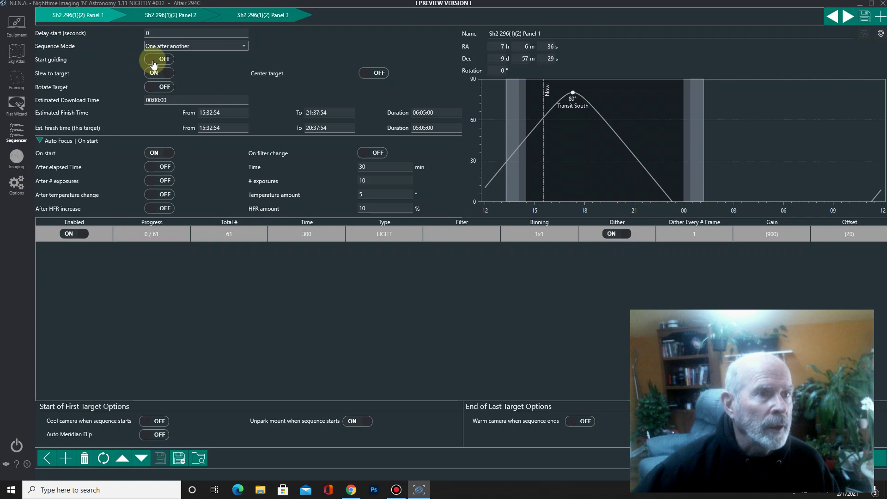
{"action": "left_click", "coordinate": [371, 74]}
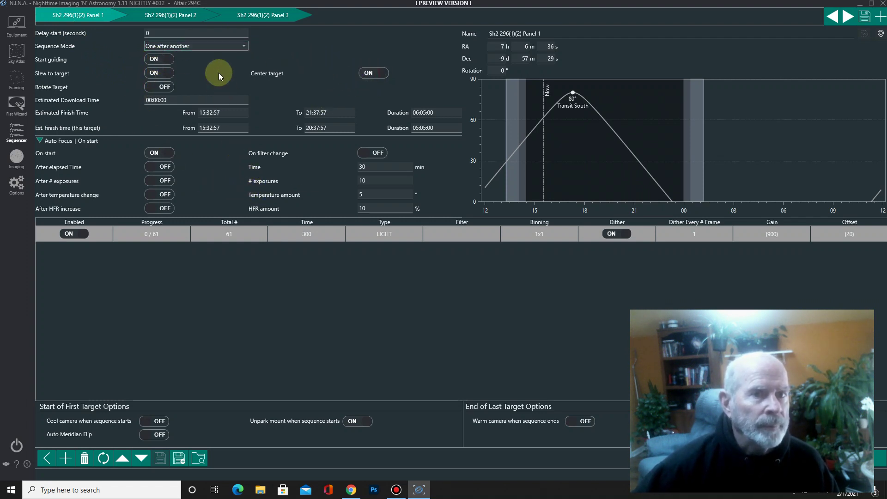
{"action": "left_click", "coordinate": [143, 16]}
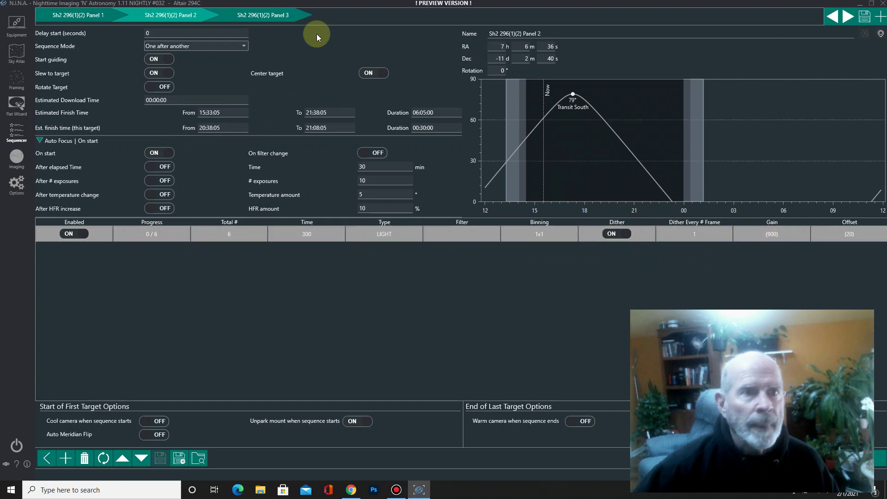
{"action": "left_click", "coordinate": [238, 16]}
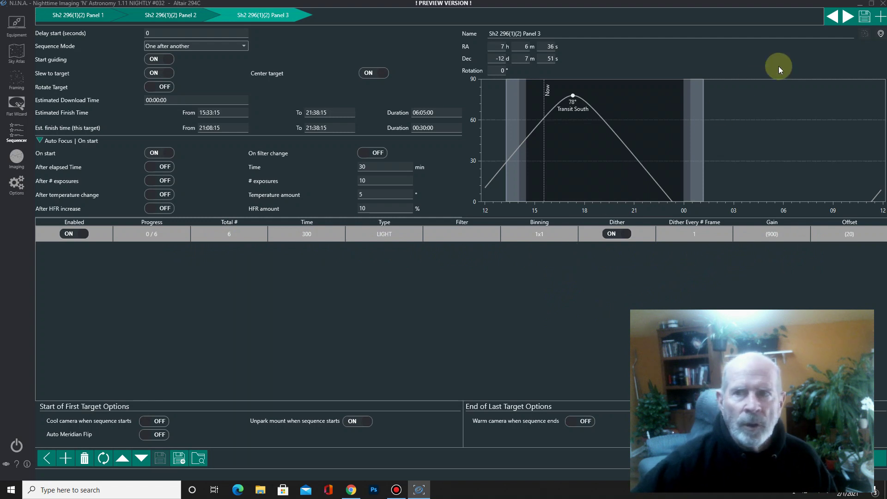
Save the target set, renaming Seagull_6Panels to Seagull_3Panels.ninaTargetSet.
{"action": "left_click", "coordinate": [865, 17]}
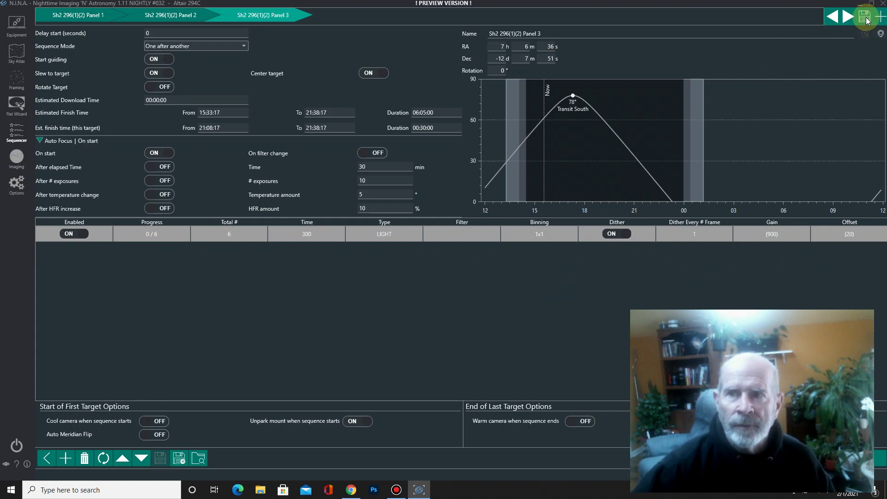
{"action": "left_click", "coordinate": [153, 88]}
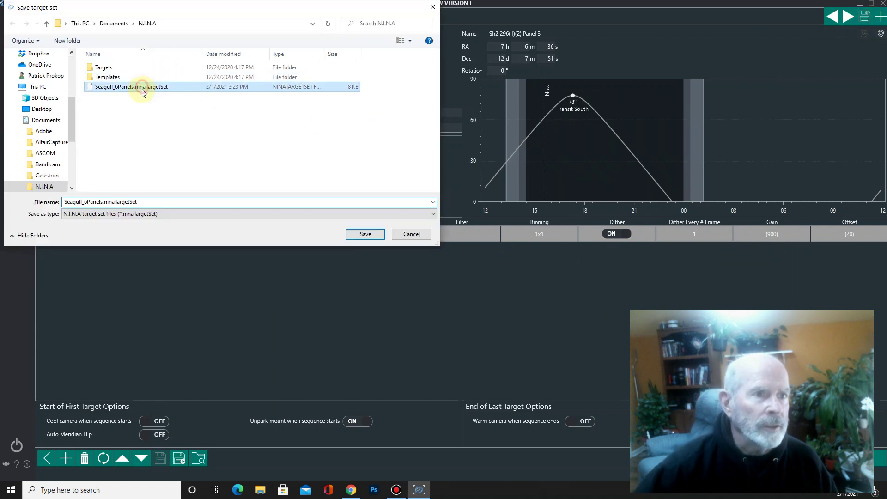
{"action": "double_click", "coordinate": [101, 202]}
{"action": "left_click", "coordinate": [88, 202]}
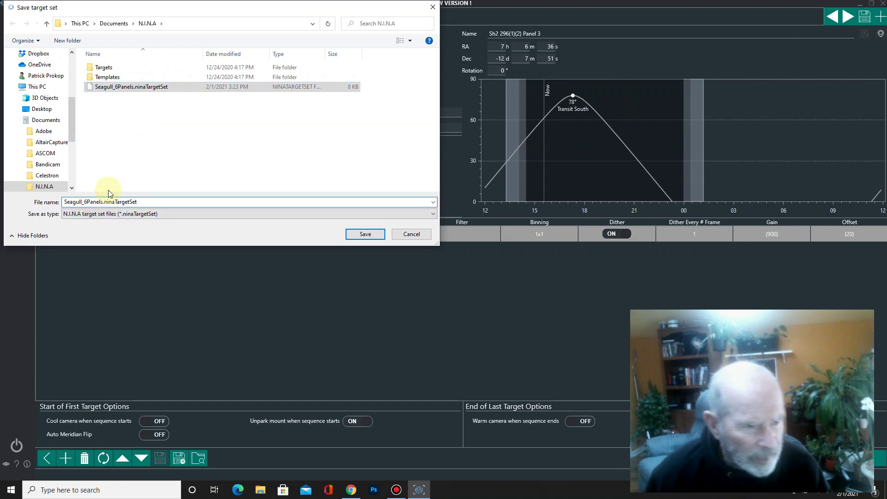
{"action": "key", "text": "BackSpace"}
{"action": "type", "text": "3"}
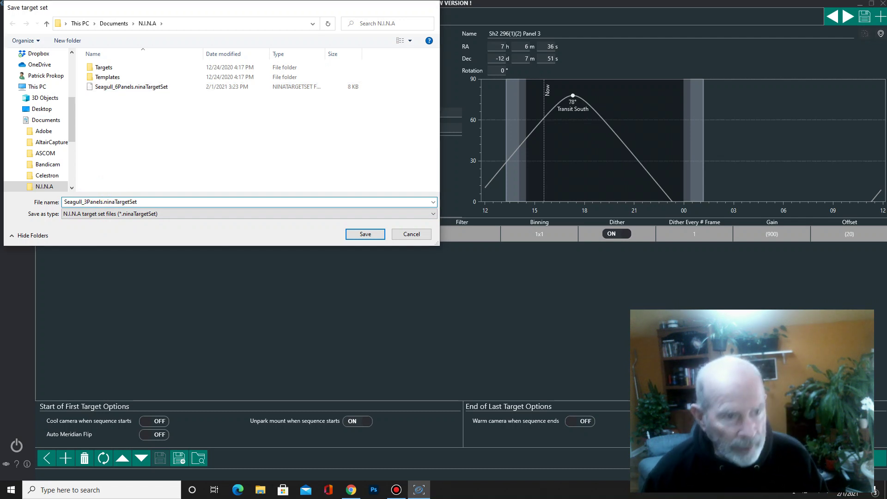
{"action": "key", "text": "Return"}
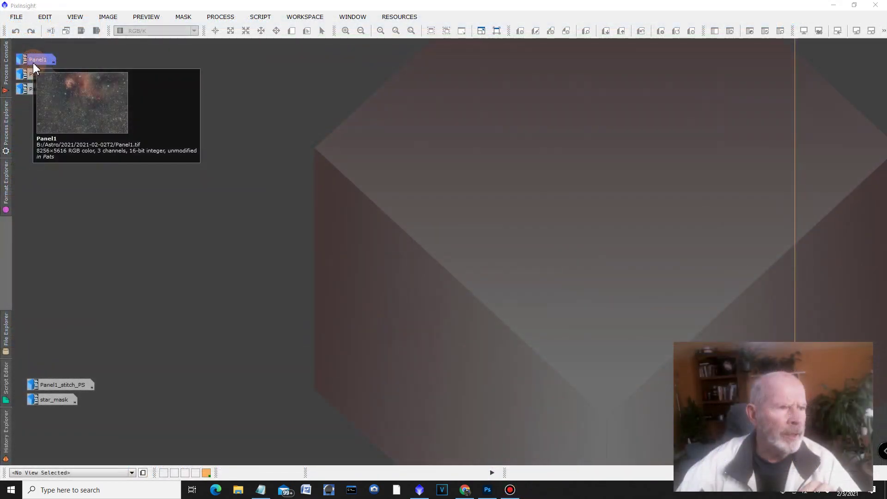
Open Panel1 and Panel2 in PixInsight, placing Panel2 beside Panel1.
{"action": "double_click", "coordinate": [33, 61]}
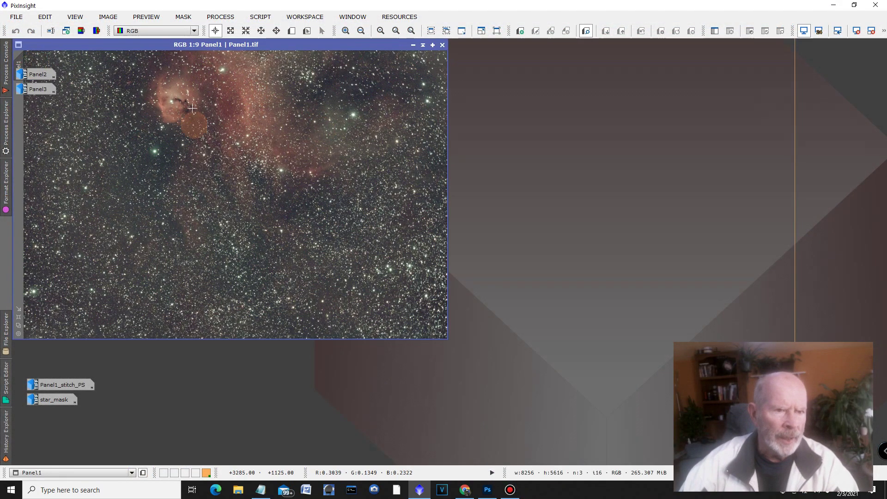
{"action": "double_click", "coordinate": [33, 76]}
{"action": "left_click_drag", "start_coordinate": [330, 78], "coordinate": [710, 47]}
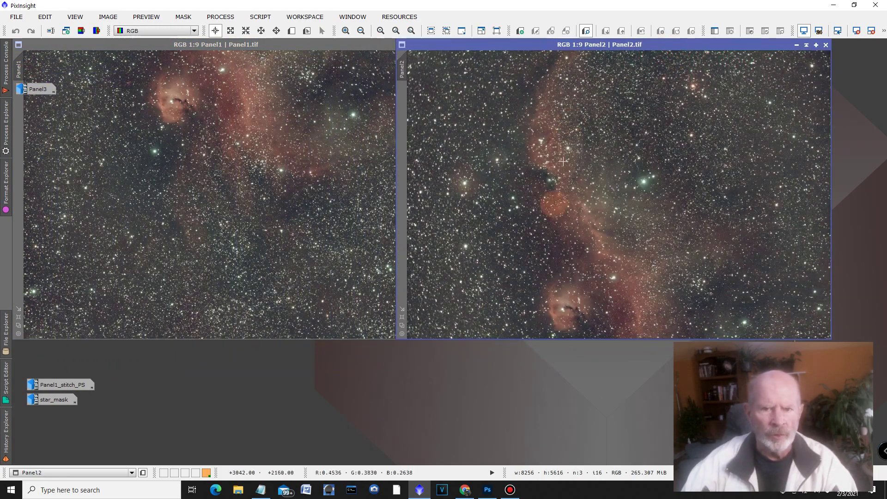
Open Panel3, position it lower over Panel2, then minimize PixInsight.
{"action": "left_click", "coordinate": [28, 95]}
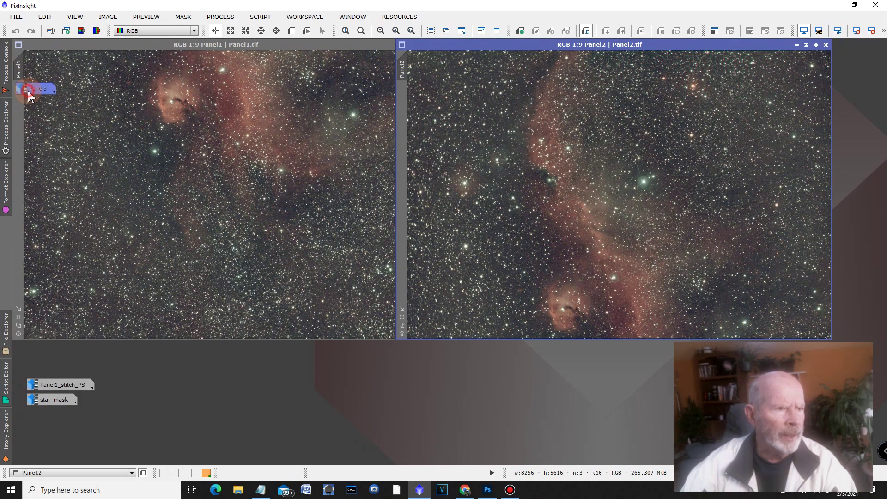
{"action": "double_click", "coordinate": [29, 95]}
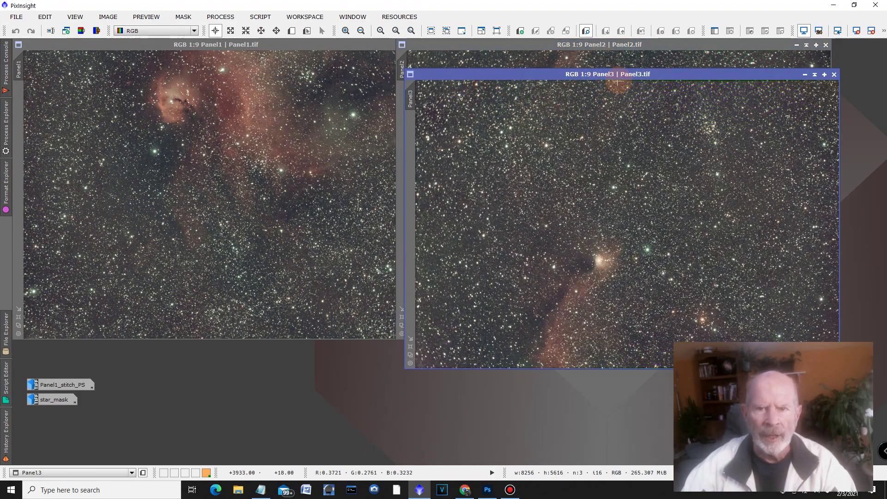
{"action": "left_click_drag", "start_coordinate": [617, 75], "coordinate": [478, 177]}
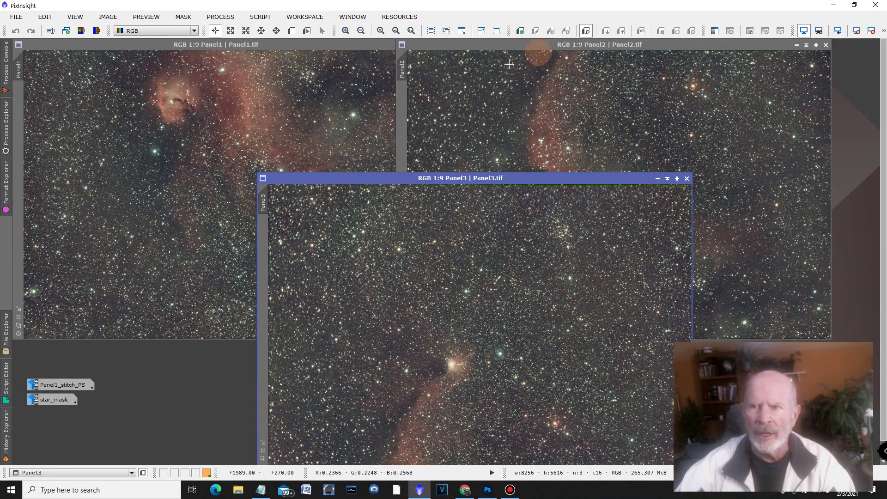
{"action": "left_click", "coordinate": [836, 7]}
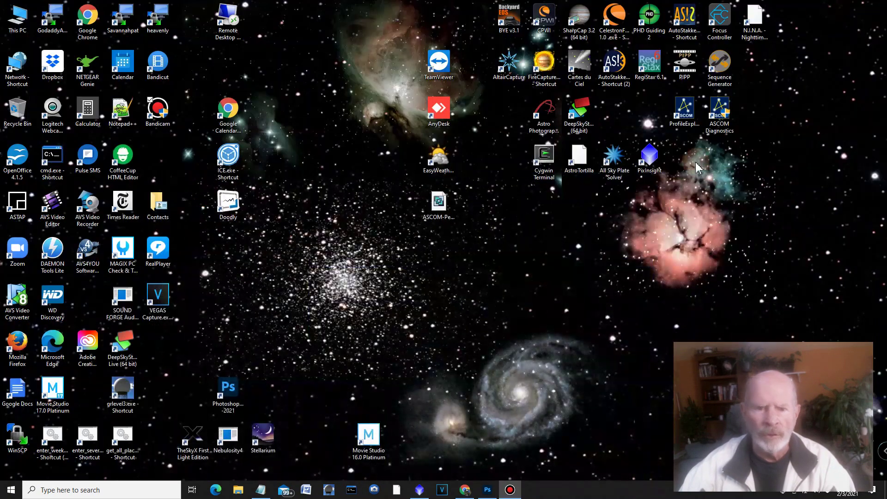
Bring Photoshop forward and view the Panel2_PS.tif and Panel3_PS.tif images.
{"action": "left_click", "coordinate": [487, 491]}
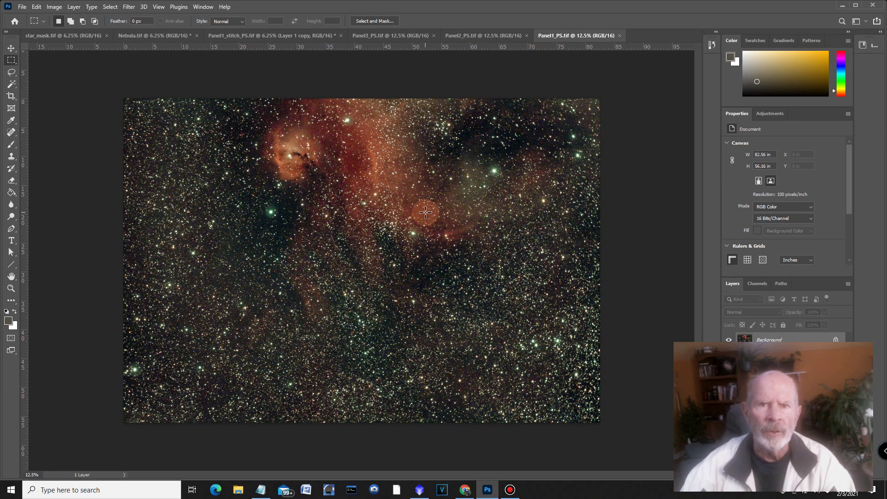
{"action": "left_click", "coordinate": [484, 37]}
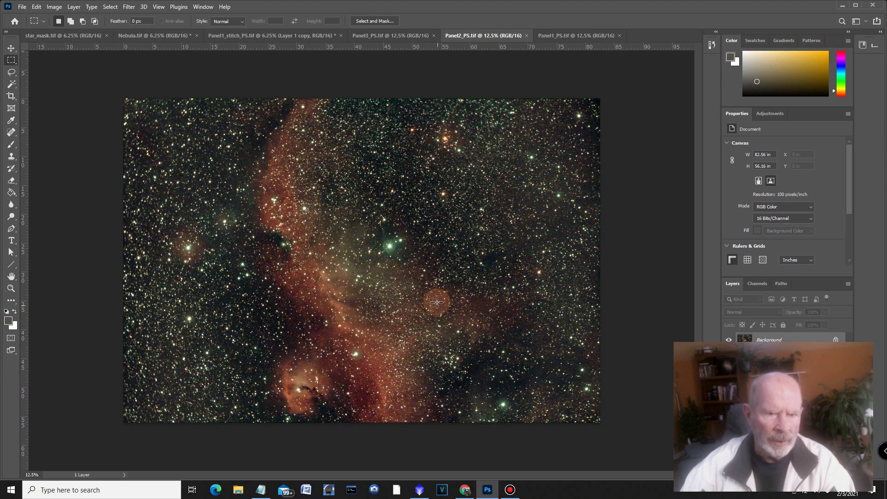
{"action": "left_click", "coordinate": [403, 36]}
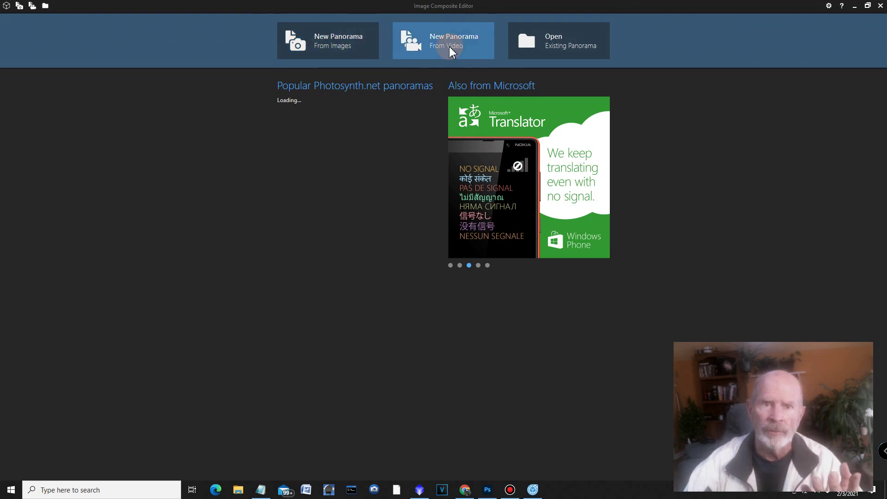
Start a new panorama from images with Panel1.tif as the first image.
{"action": "left_click", "coordinate": [359, 52]}
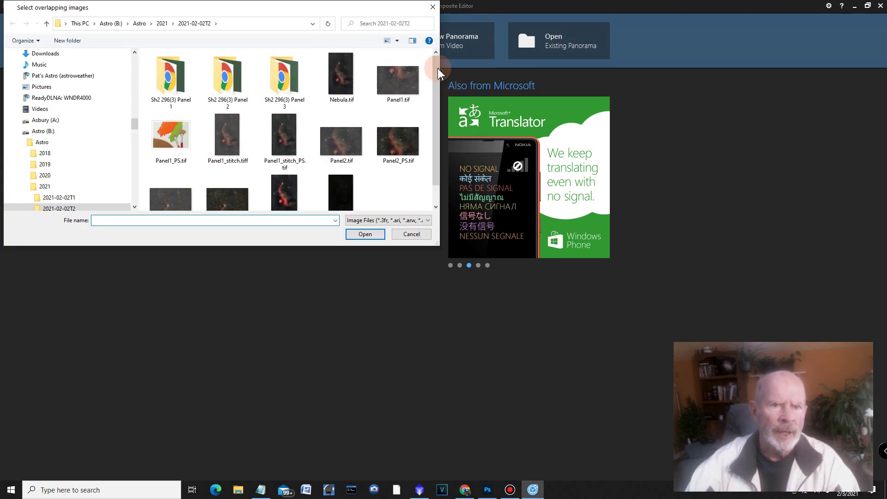
{"action": "left_click_drag", "start_coordinate": [437, 80], "coordinate": [436, 95]}
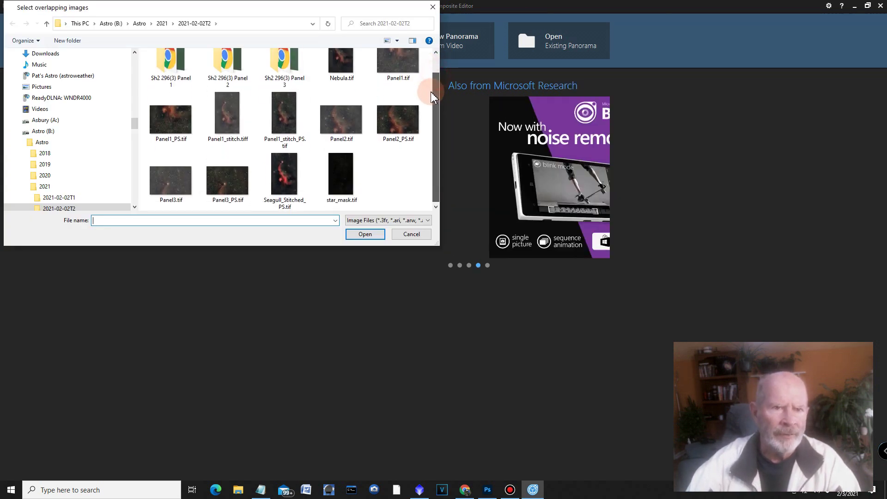
{"action": "double_click", "coordinate": [398, 64]}
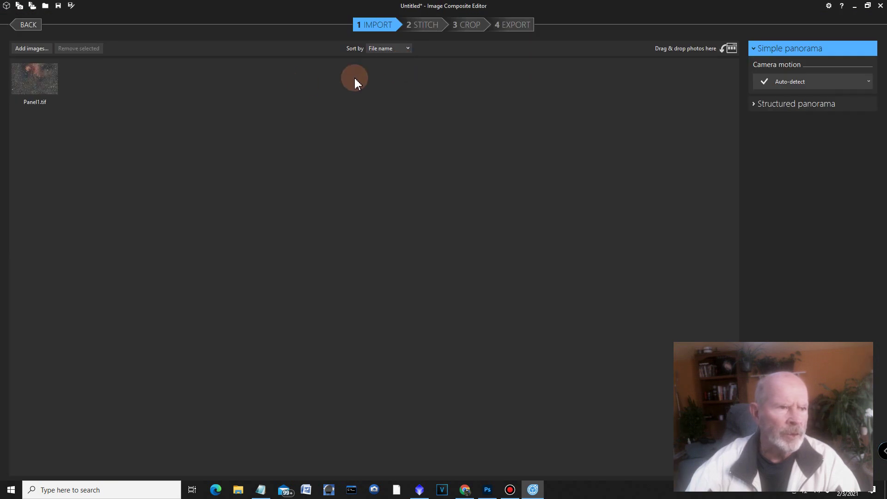
Add Panel2.tif and Panel3.tif to the panorama and stitch the three panels.
{"action": "left_click", "coordinate": [25, 49]}
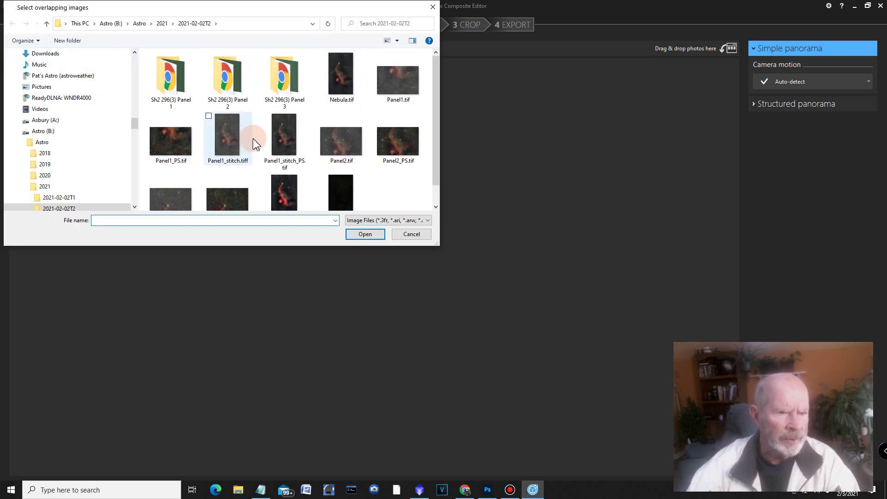
{"action": "double_click", "coordinate": [344, 148]}
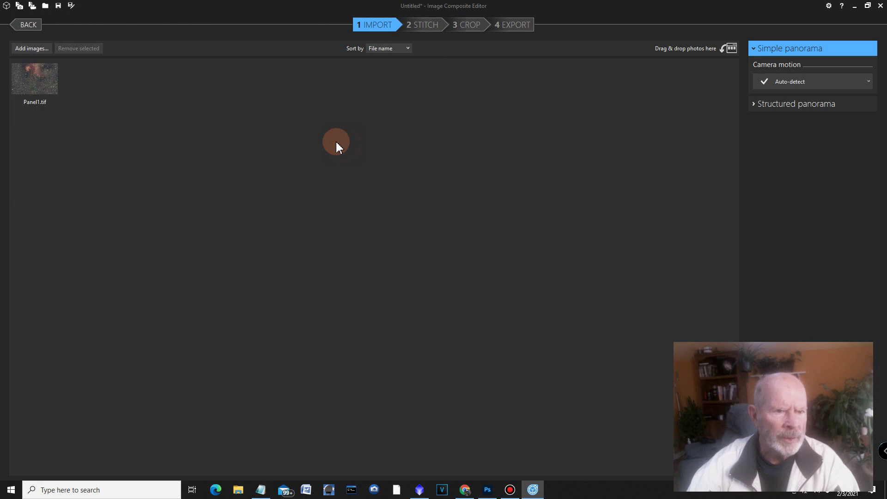
{"action": "left_click", "coordinate": [29, 52]}
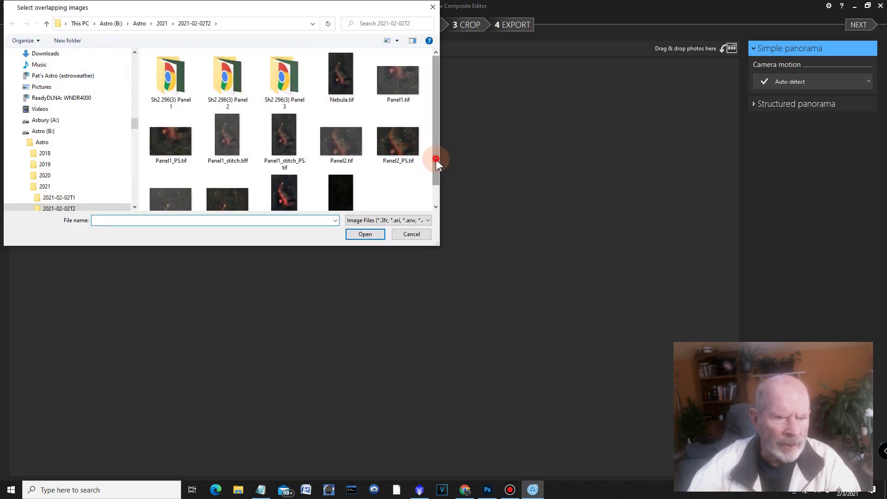
{"action": "left_click_drag", "start_coordinate": [436, 164], "coordinate": [443, 188]}
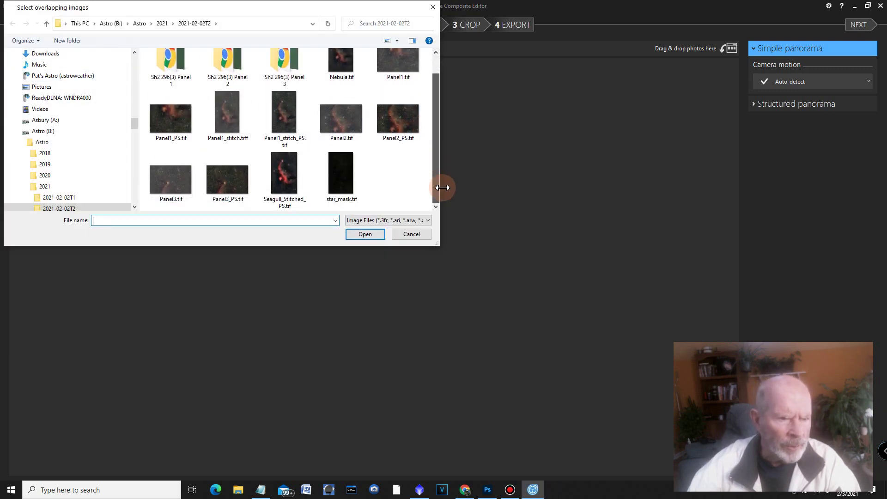
{"action": "double_click", "coordinate": [163, 185]}
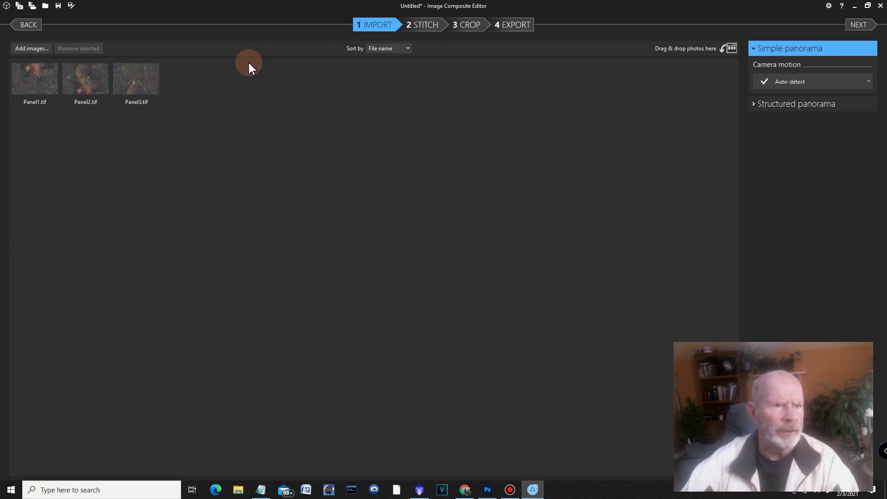
{"action": "left_click", "coordinate": [422, 27]}
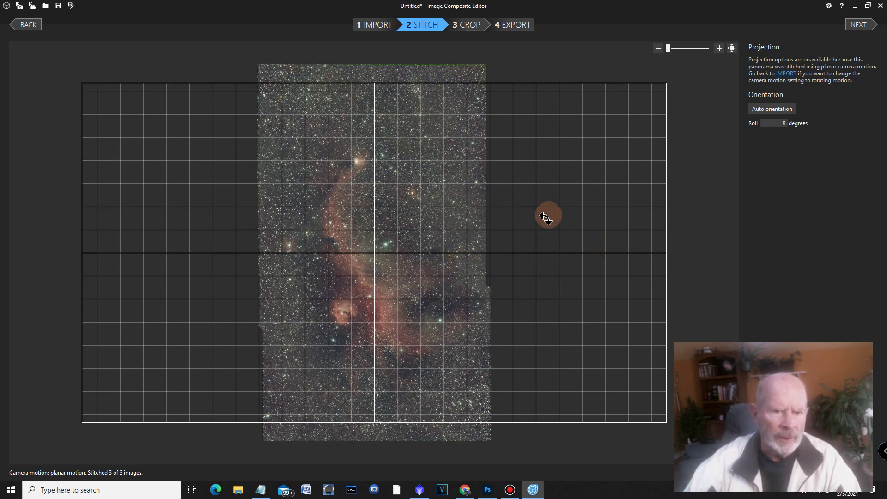
Move on to cropping the stitched 8446 × 13645 pixel mosaic.
{"action": "left_click", "coordinate": [470, 25]}
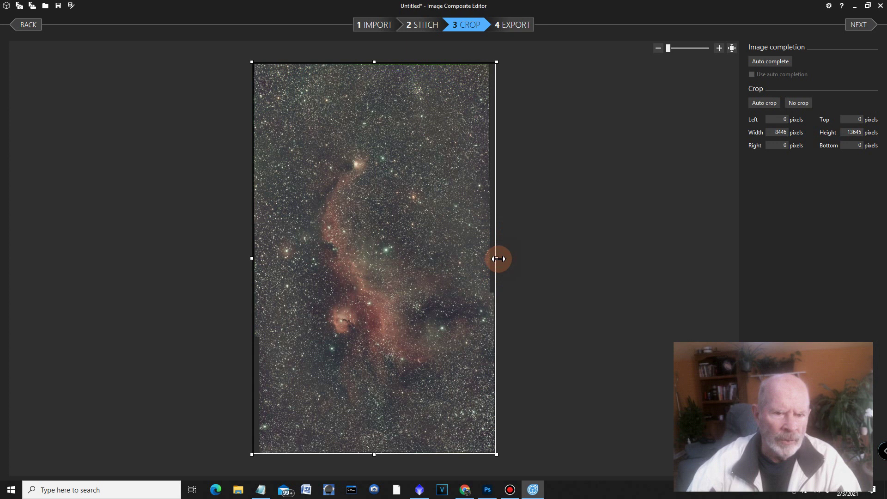
Trim the mosaic's right and left edges to 8106 × 13645, proceed to Export, and minimize ICE.
{"action": "left_click_drag", "start_coordinate": [498, 259], "coordinate": [494, 261]}
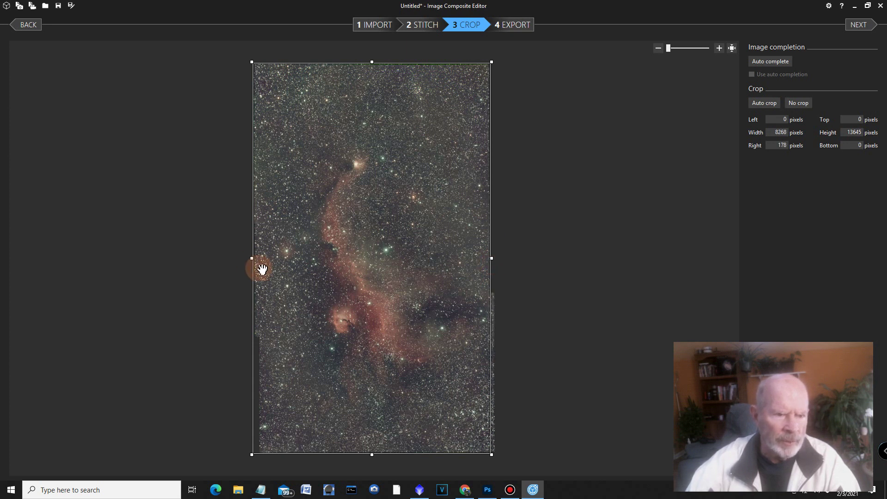
{"action": "left_click_drag", "start_coordinate": [252, 258], "coordinate": [257, 259]}
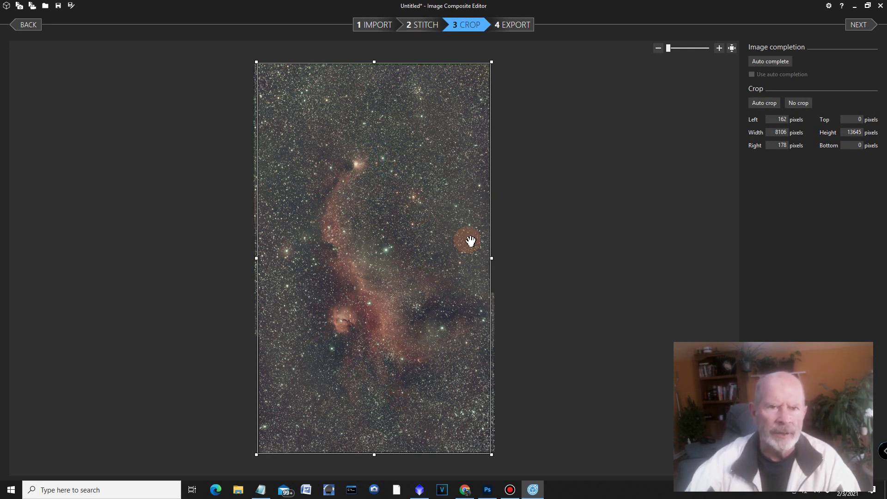
{"action": "left_click", "coordinate": [518, 26]}
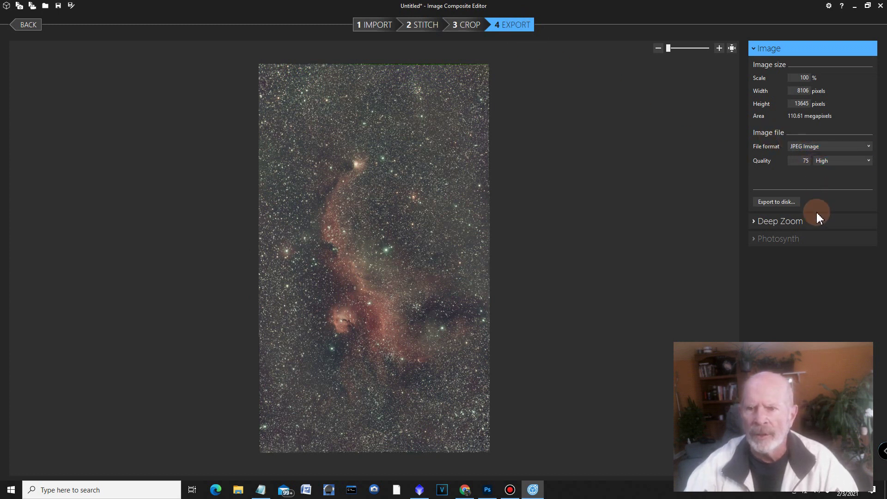
{"action": "left_click", "coordinate": [856, 7]}
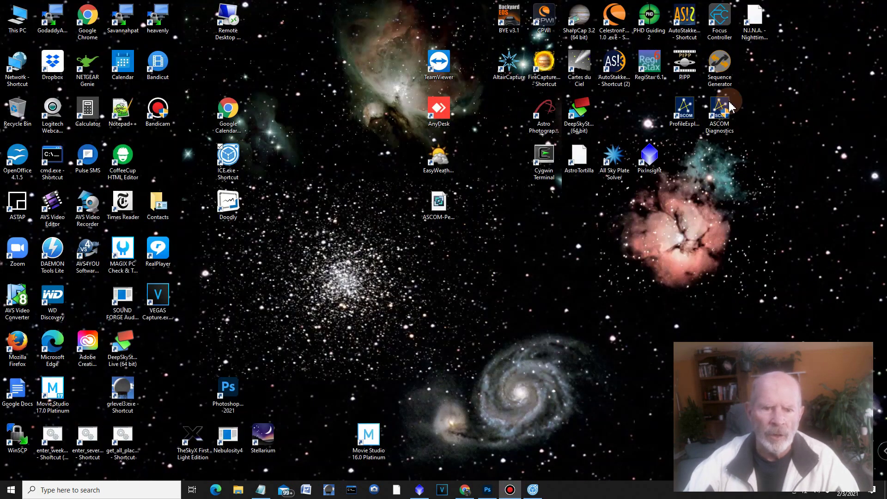
In Photoshop, review the Panel1_PS.tif, Panel2_PS.tif and Panel3_PS.tif images.
{"action": "left_click", "coordinate": [490, 491]}
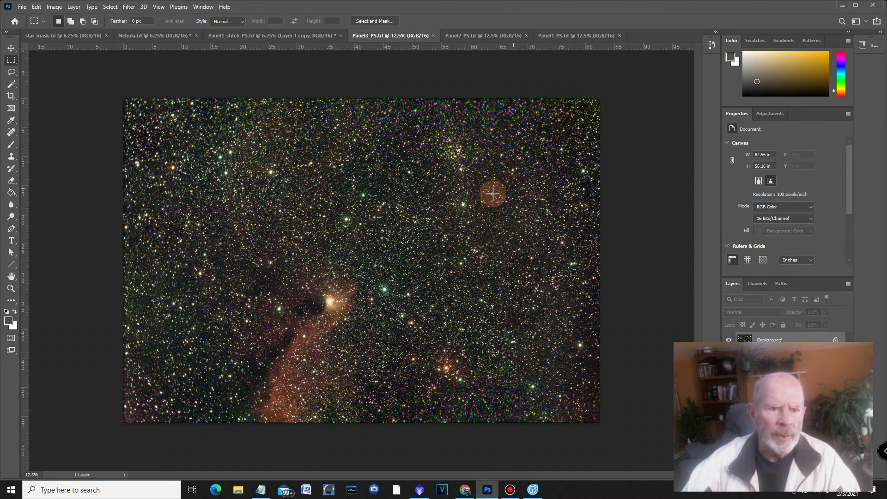
{"action": "left_click", "coordinate": [591, 37]}
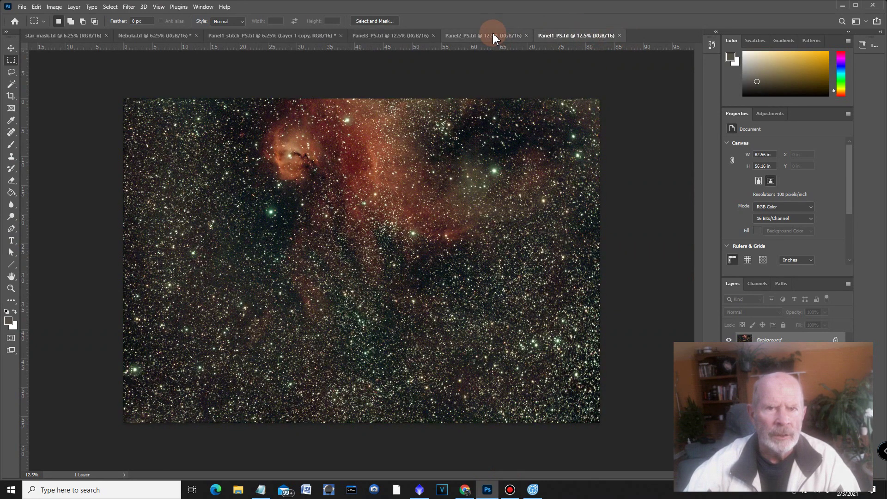
{"action": "left_click", "coordinate": [463, 40]}
{"action": "left_click", "coordinate": [412, 37]}
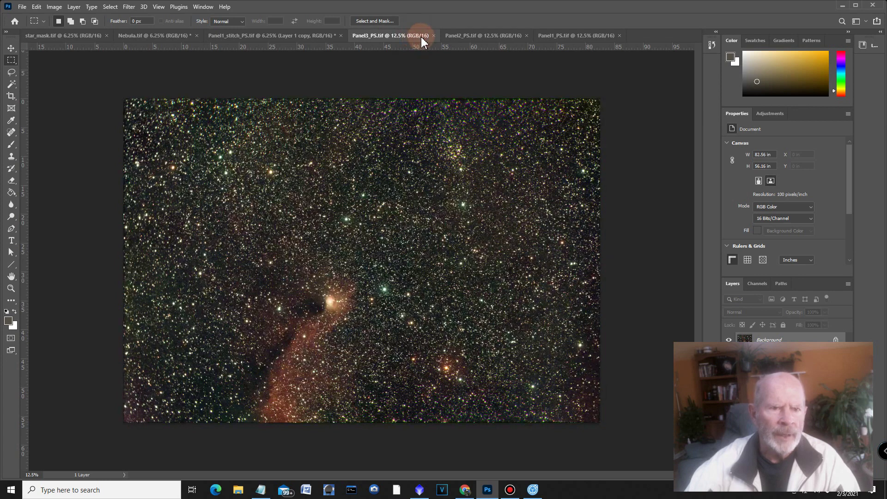
Switch to the Panel1_stitch_PS.tif mosaic, reposition the marquee, and deselect it.
{"action": "left_click", "coordinate": [308, 38]}
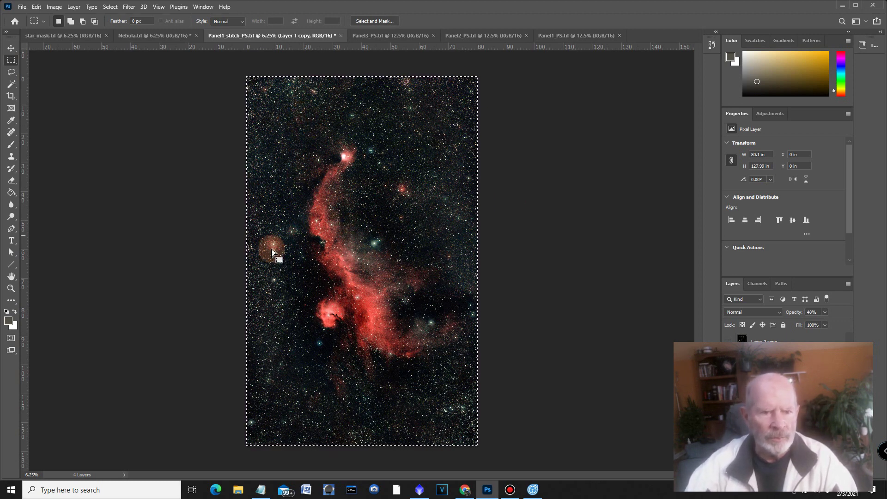
{"action": "left_click_drag", "start_coordinate": [272, 253], "coordinate": [307, 275]}
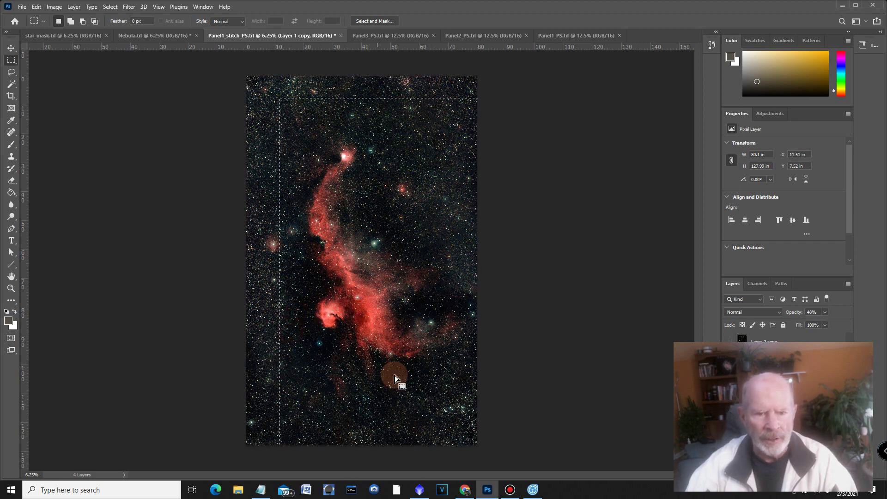
{"action": "left_click_drag", "start_coordinate": [395, 374], "coordinate": [420, 387]}
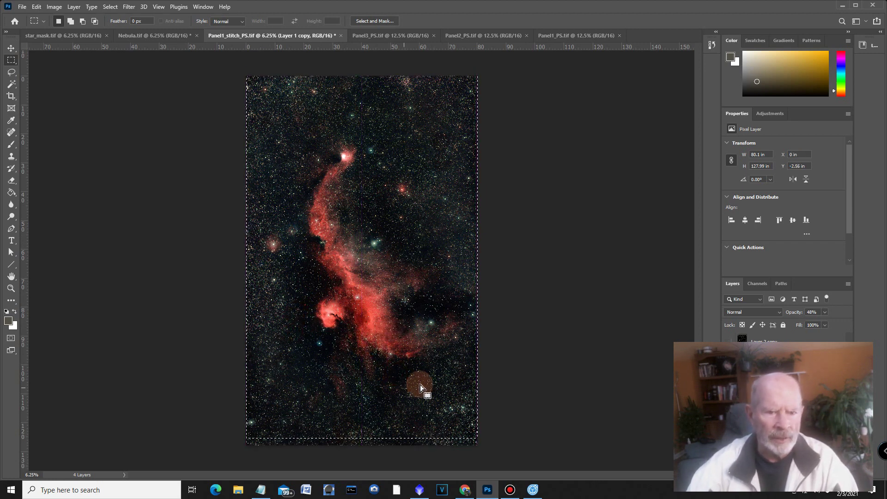
{"action": "left_click", "coordinate": [110, 7]}
{"action": "left_click", "coordinate": [119, 25]}
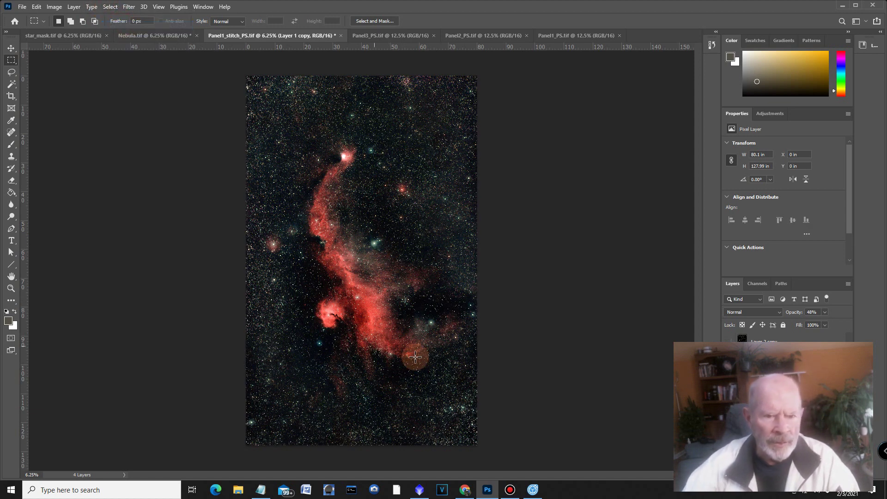